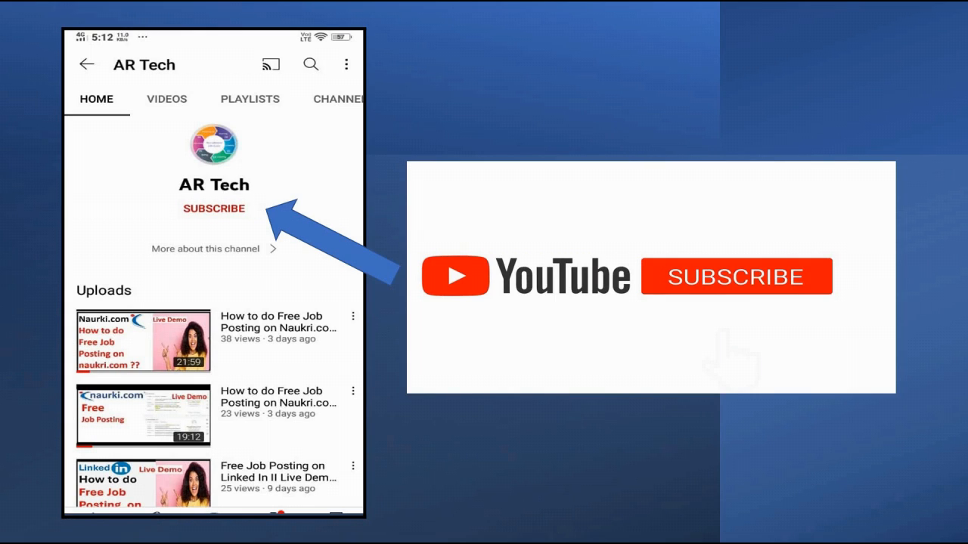
- Switch from the PowerPoint slideshow to the Resdex Search Candidates page in Chrome
key("alt+Tab")
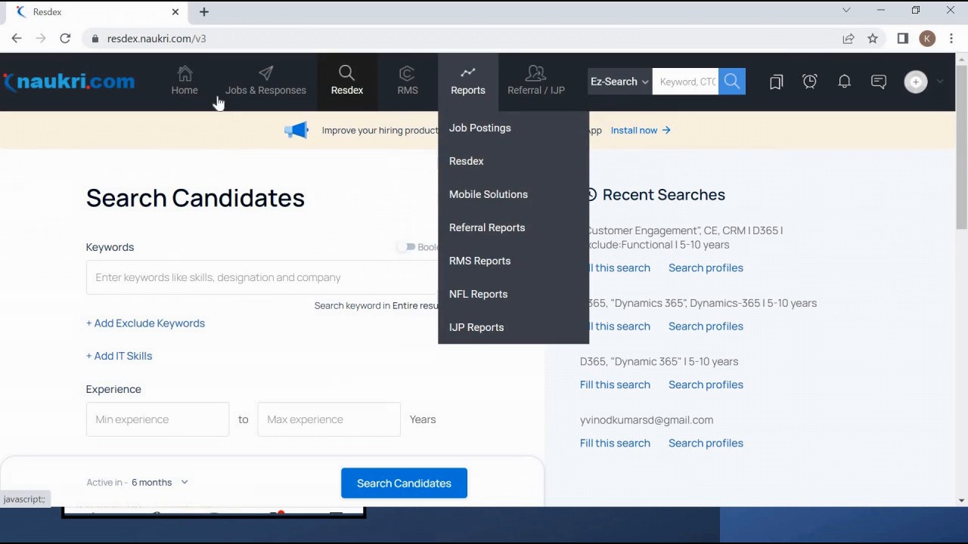
mouse_move(353, 86)
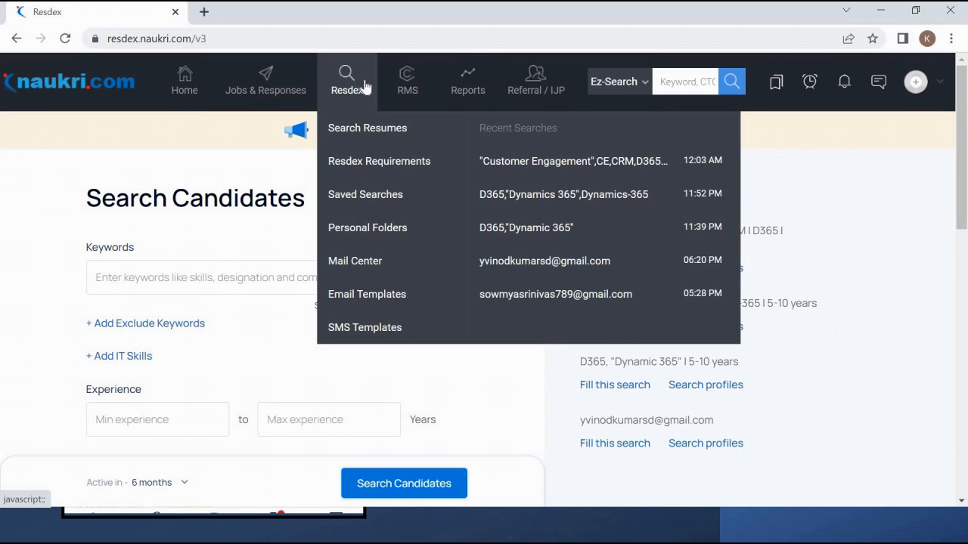
left_click(375, 145)
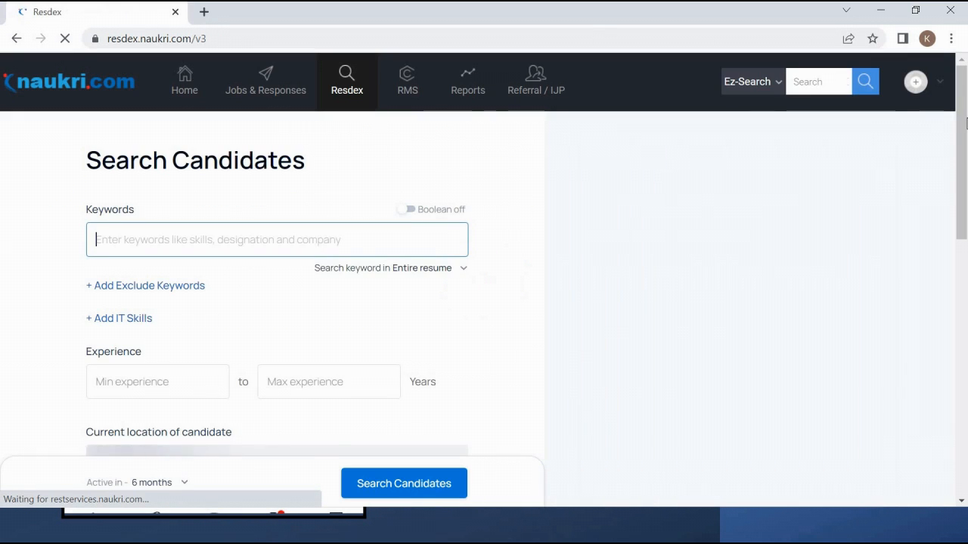
left_click_drag(965, 152, 967, 188)
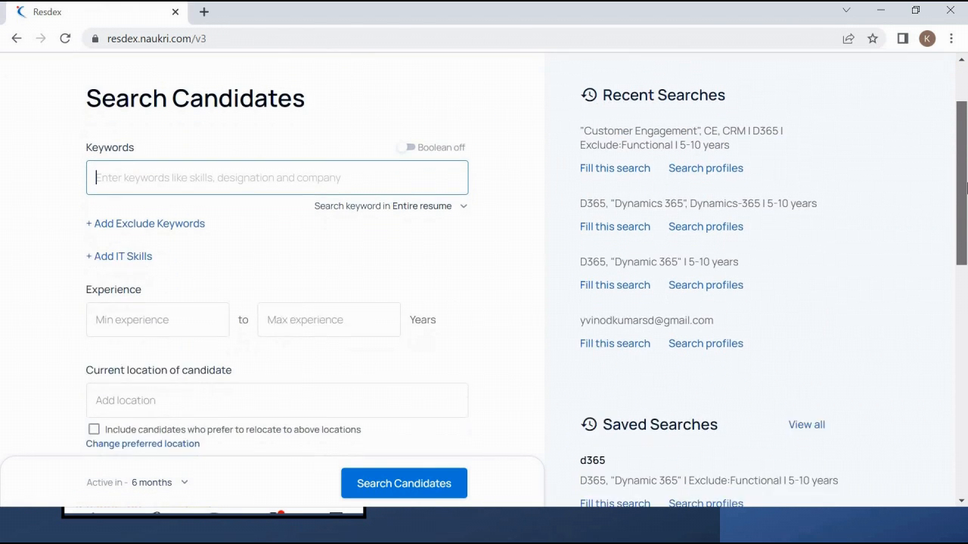
scroll(966, 187, "down", 5)
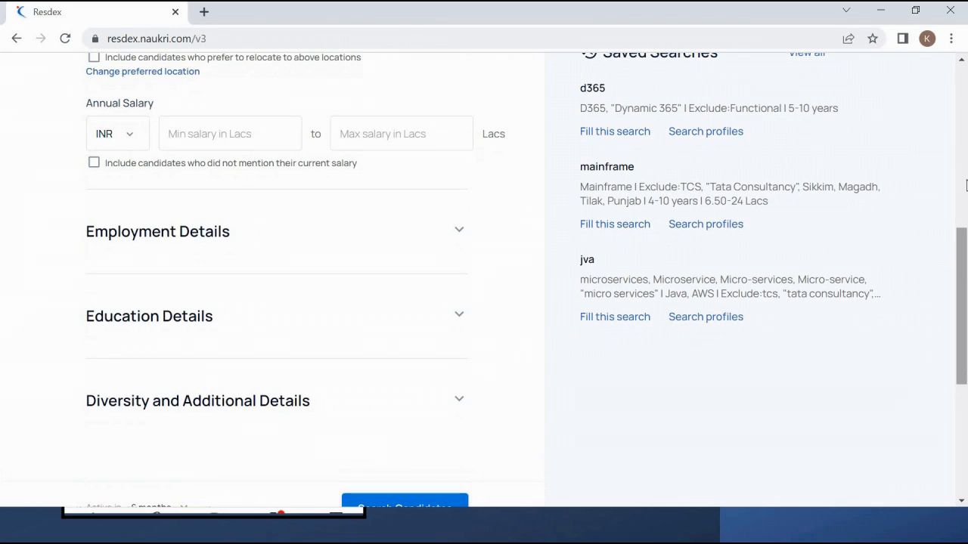
scroll(954, 109, "up", 2)
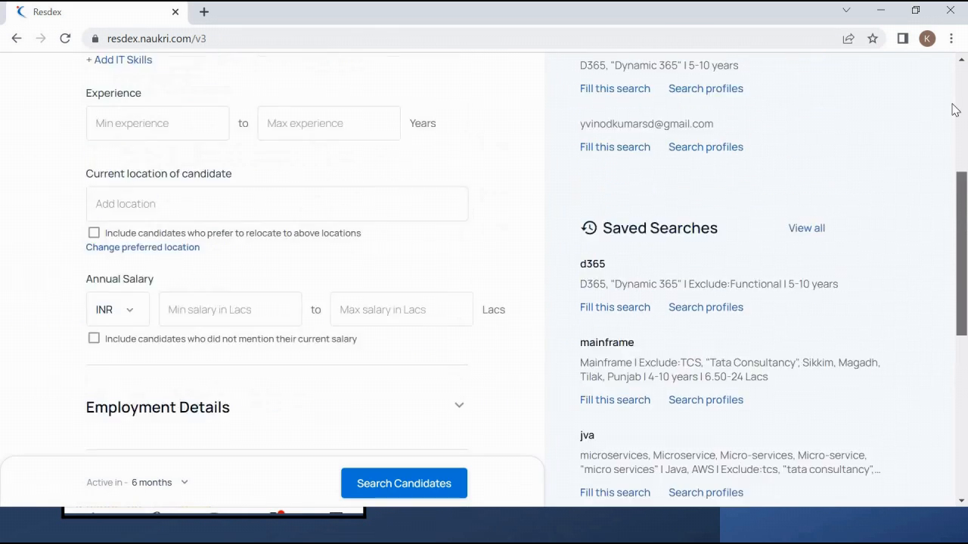
scroll(954, 109, "up", 3)
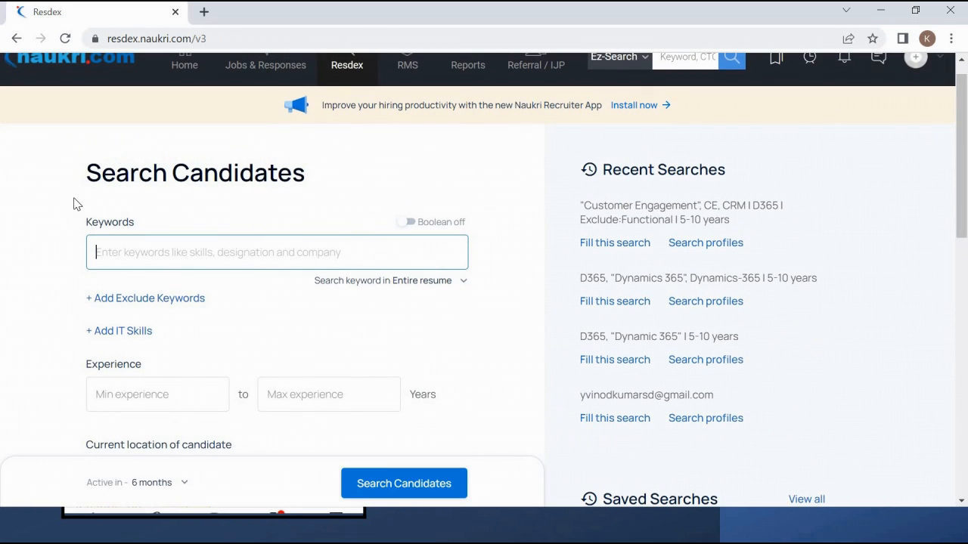
- Switch to the D365 CE/Customer Engagement Technical job description in Word
left_click(110, 240)
key("alt+Tab")
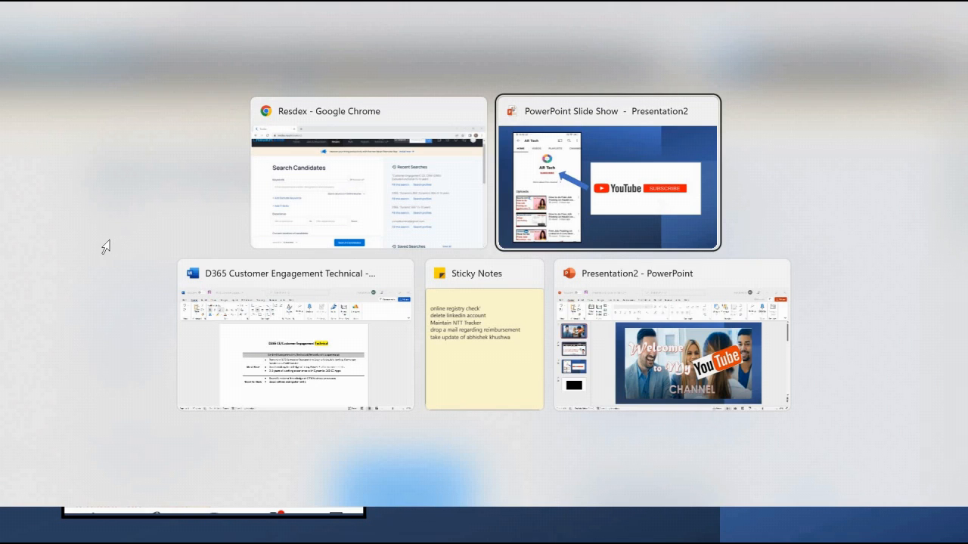
key("alt+Tab")
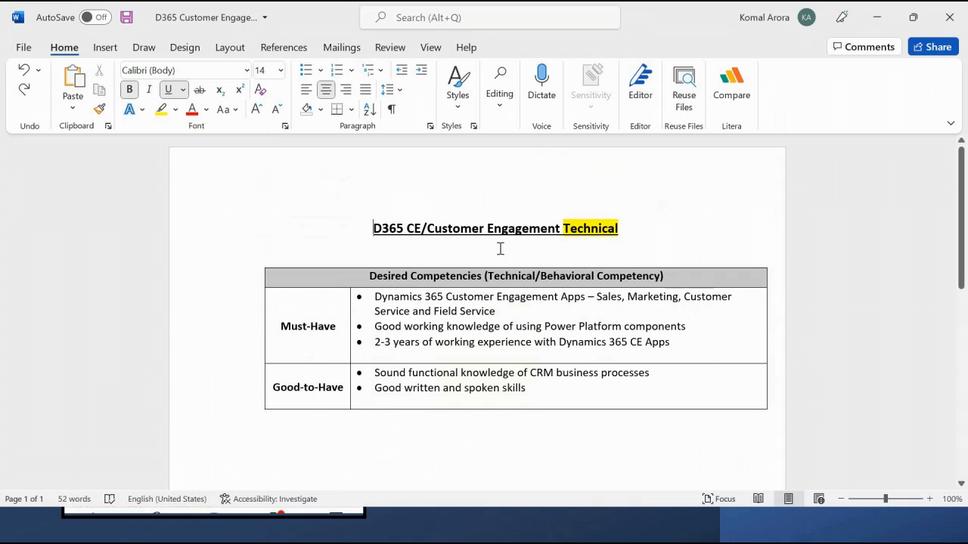
left_click(403, 240)
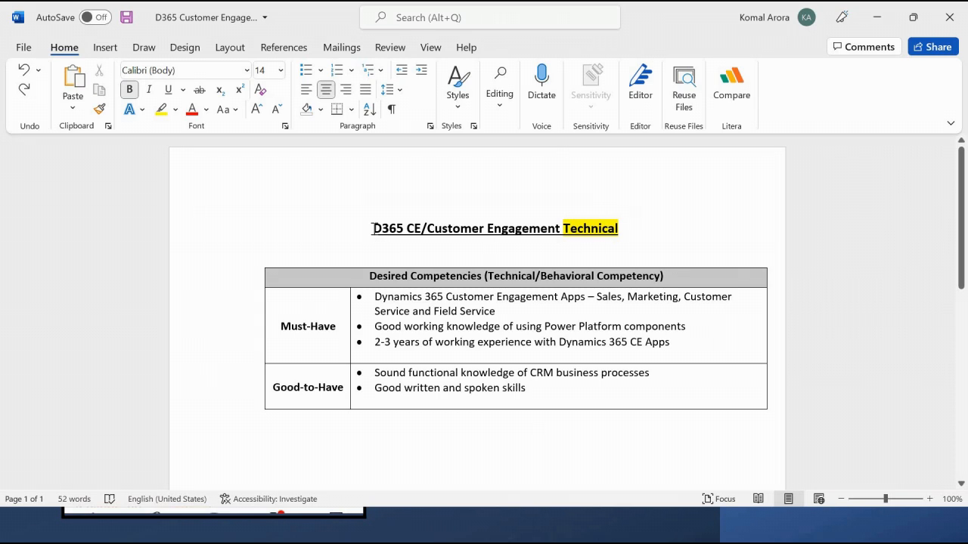
left_click(379, 244)
left_click(379, 244)
- Select 'Technical' and 'D365' in the document title to read them
mouse_move(619, 228)
left_mouse_down()
mouse_move(549, 230)
mouse_move(620, 231)
left_mouse_up()
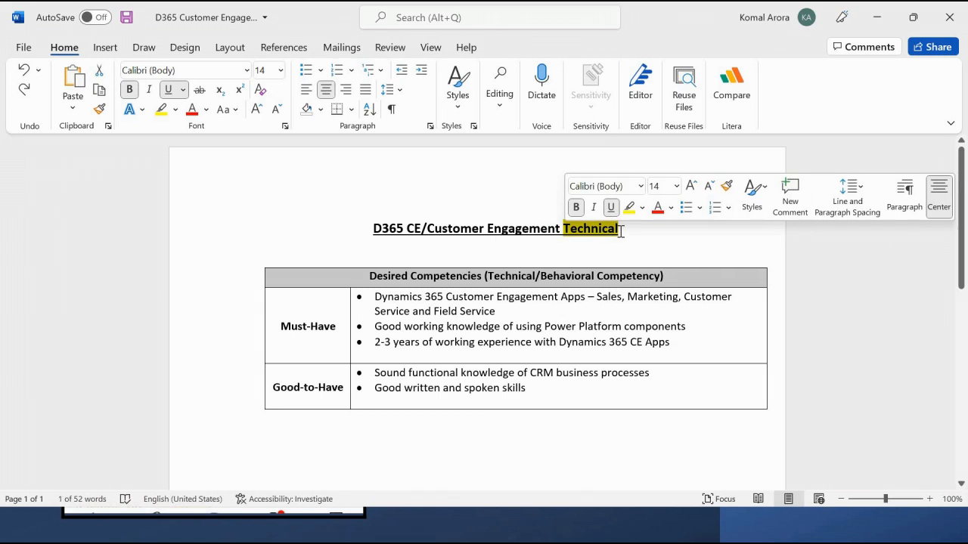
left_click(620, 230)
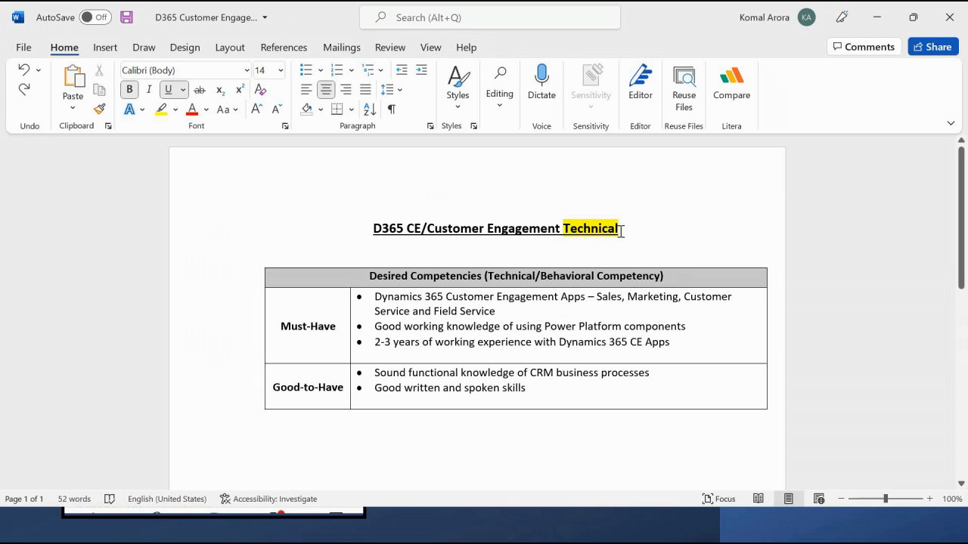
left_click_drag(620, 230, 563, 234)
left_click(538, 240)
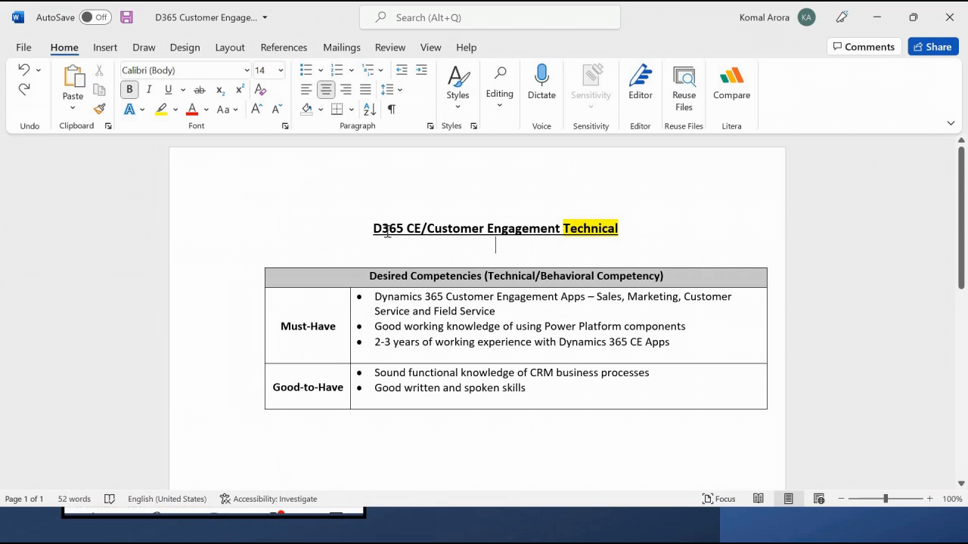
left_click_drag(375, 228, 608, 241)
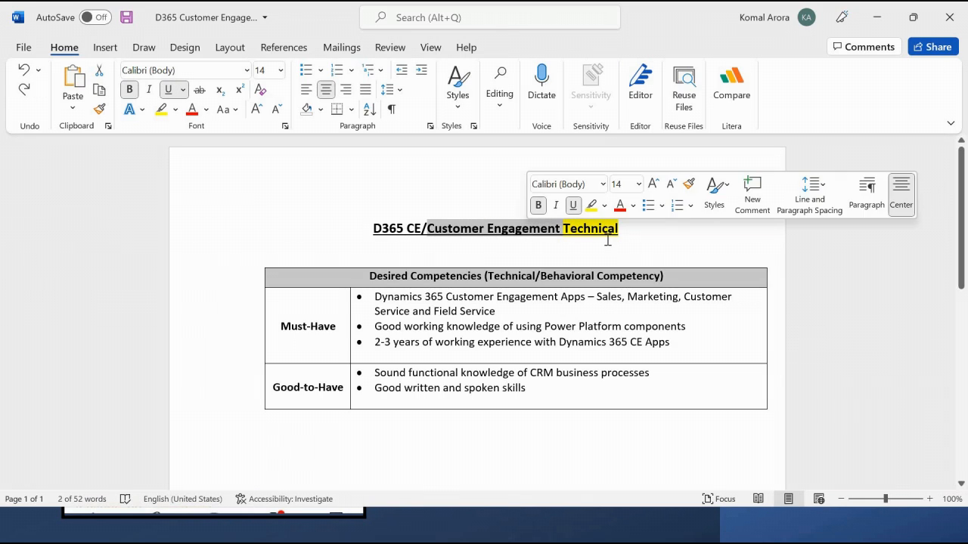
left_click(608, 242)
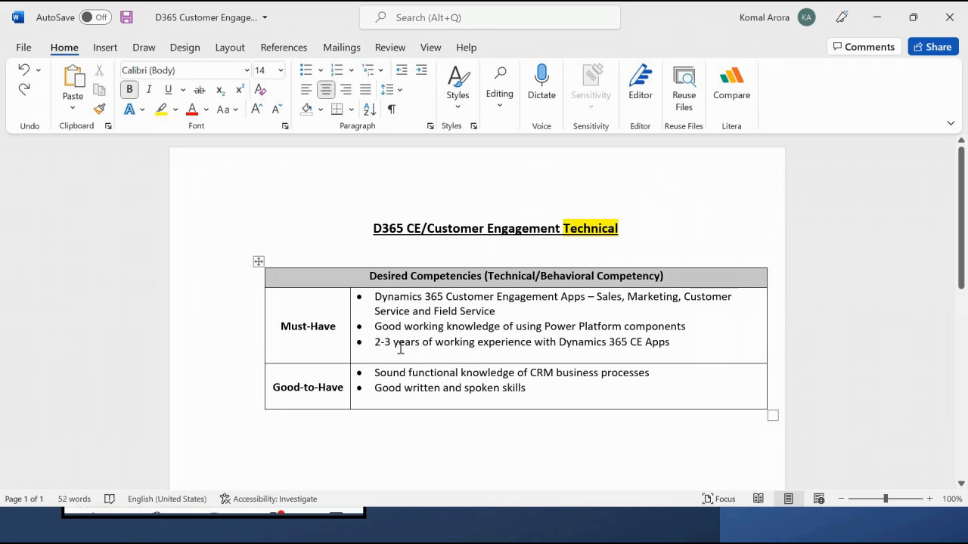
- Select the Must-Have skills and the whole job title line to review them
left_click_drag(371, 300, 575, 352)
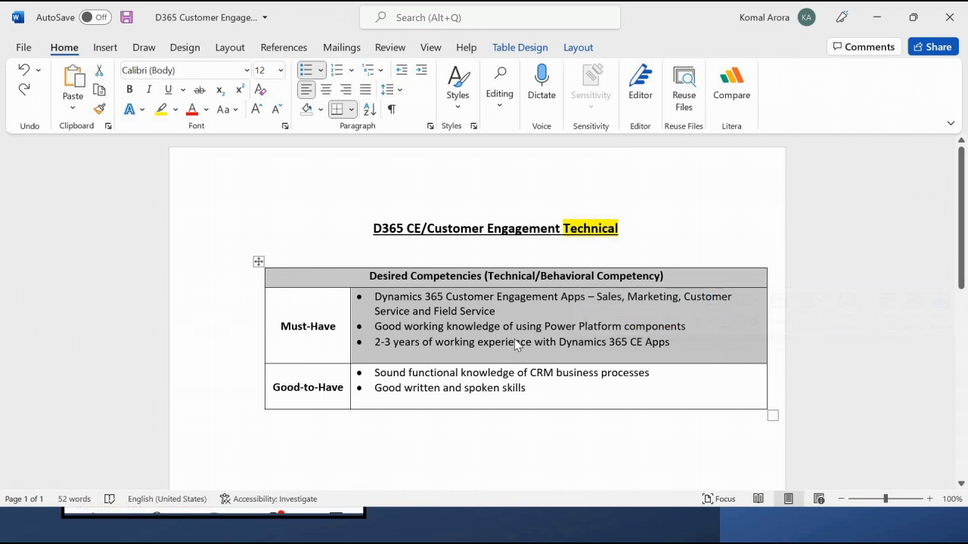
left_click(382, 262)
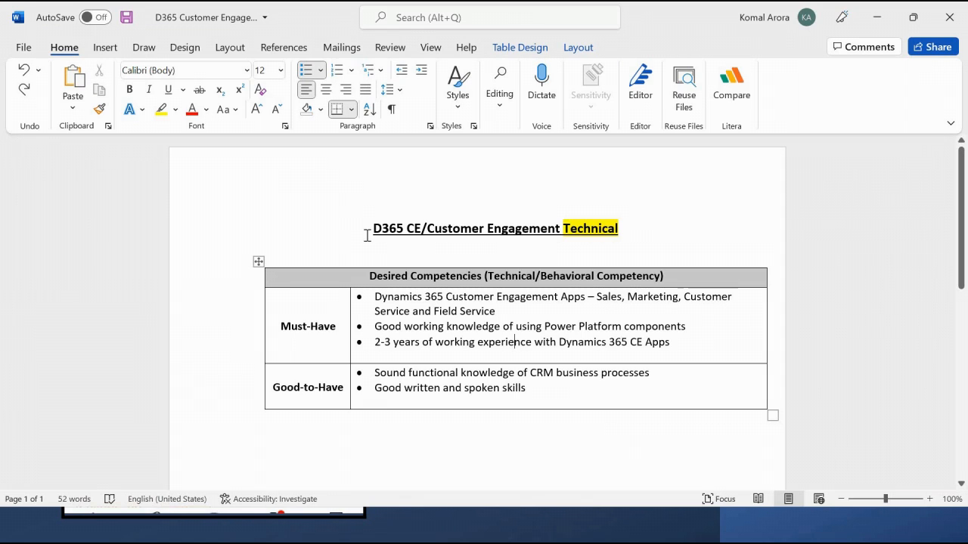
left_click_drag(369, 236, 620, 229)
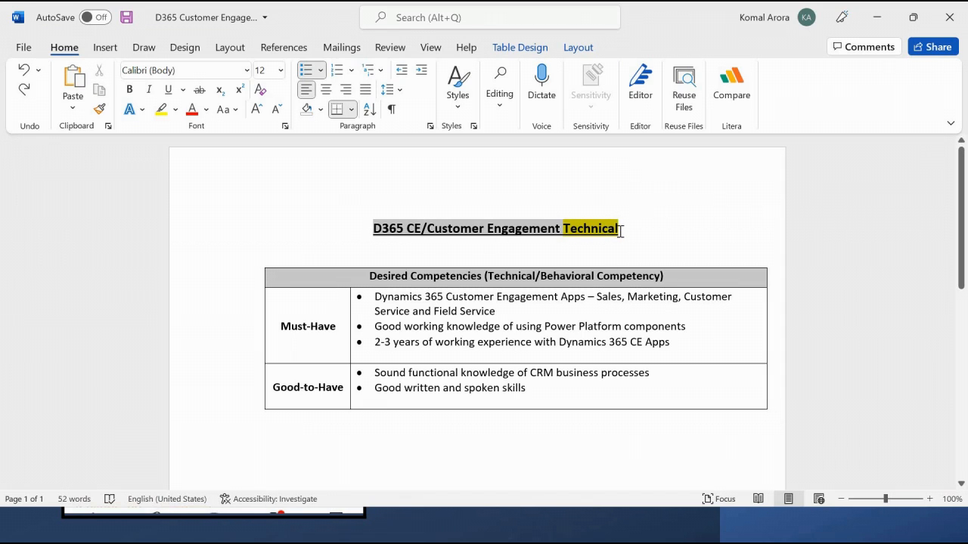
left_click(563, 239)
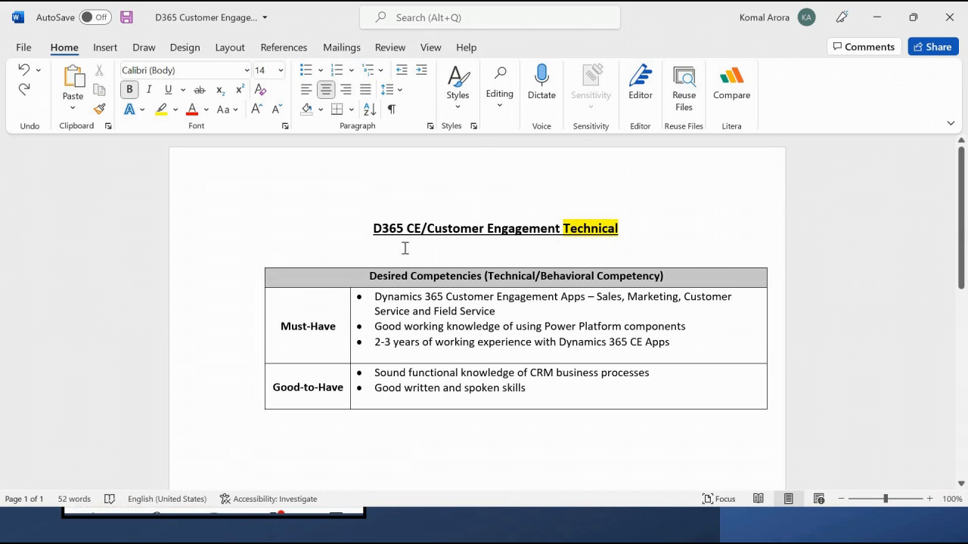
- Add D365 as a keyword chip in Resdex and mark it must-have
key("alt+Tab")
type("D")
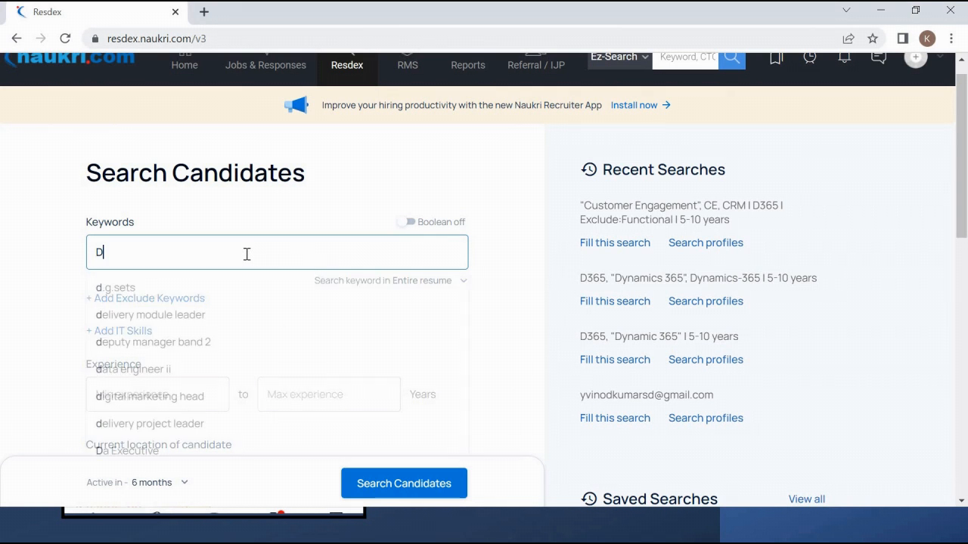
type("365")
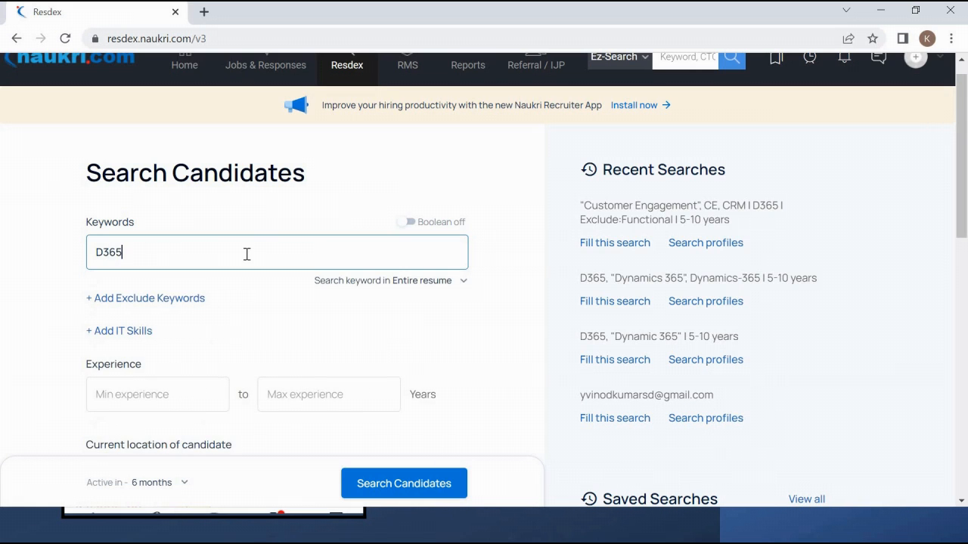
key("Return")
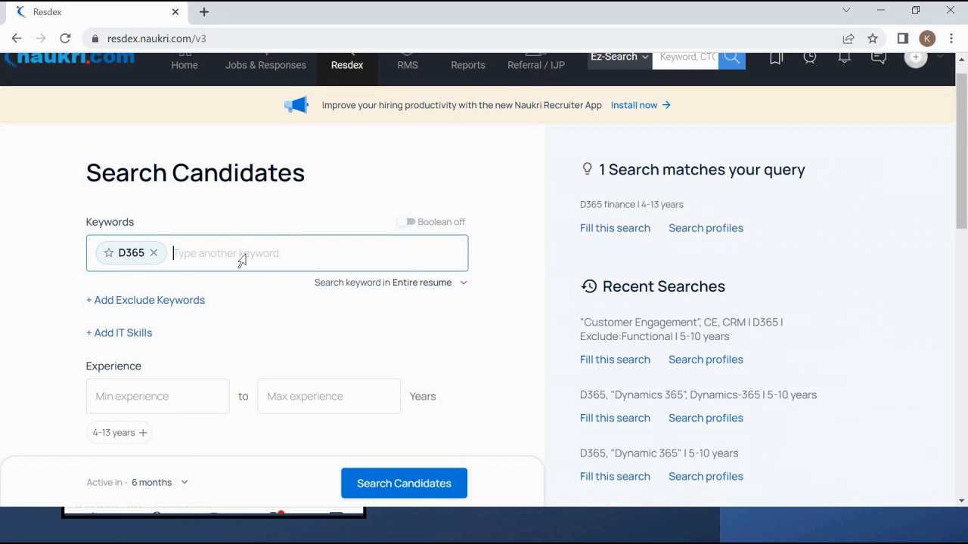
key("alt+Tab")
key("alt+Tab")
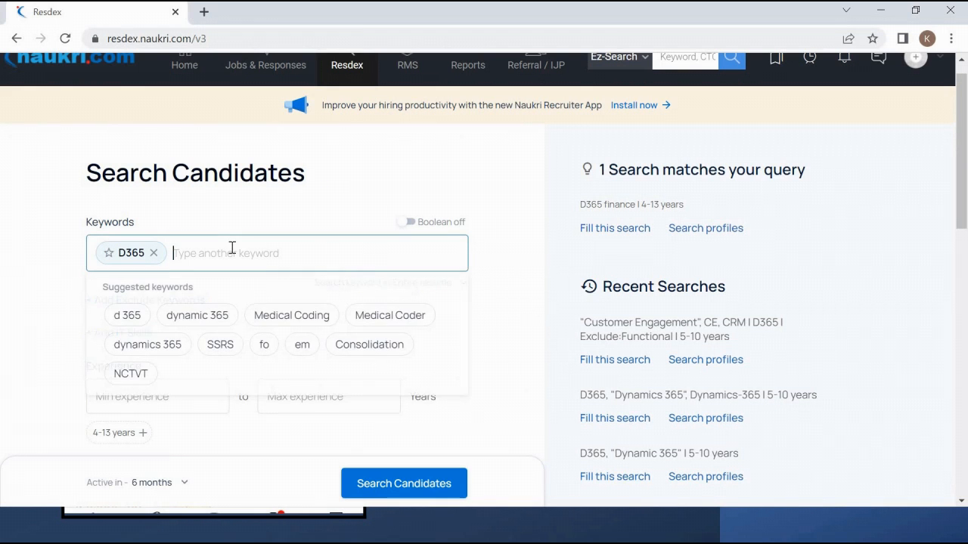
left_click(109, 256)
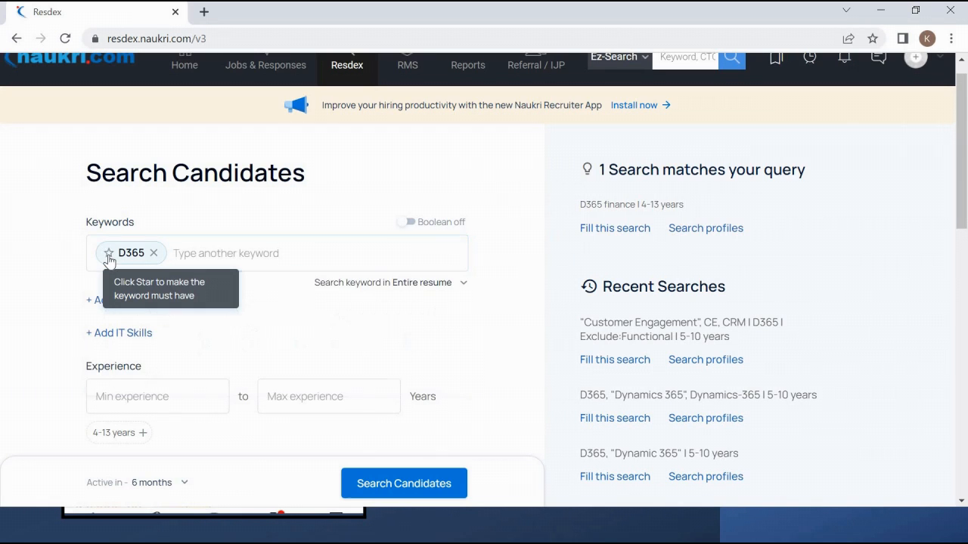
left_click(109, 254)
left_click(109, 258)
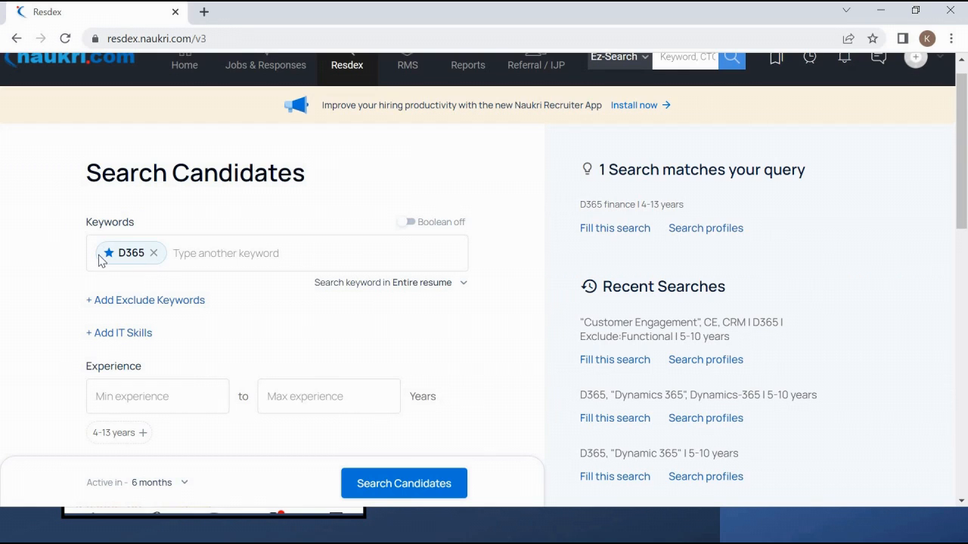
- Copy 'Customer Engagement' from the Word job title for the next keyword
left_click(264, 254)
key("alt+Tab")
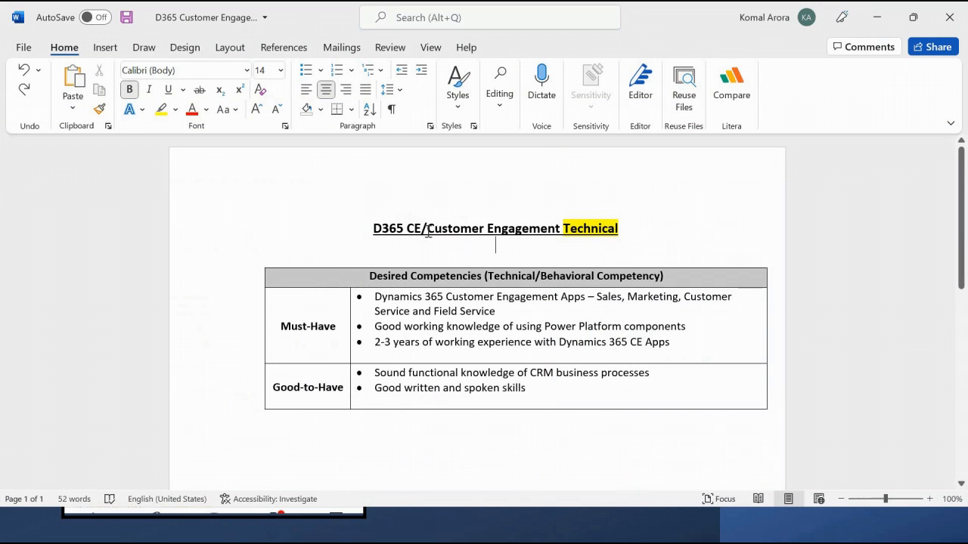
left_click_drag(429, 229, 536, 236)
key("ctrl+c")
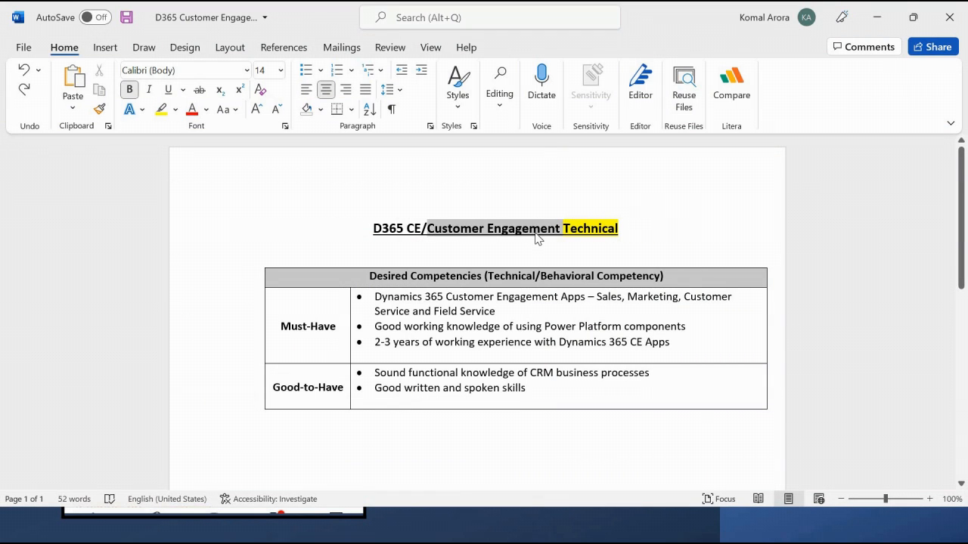
key("alt+Tab")
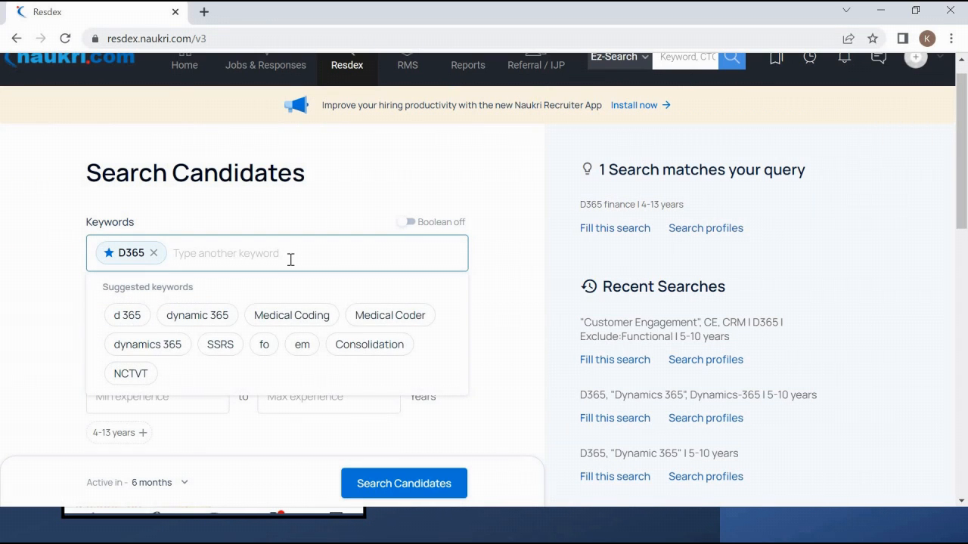
- Add "Customer Engagement" in quotes as an optional keyword chip
type("\"")
key("ctrl+v")
type("\"")
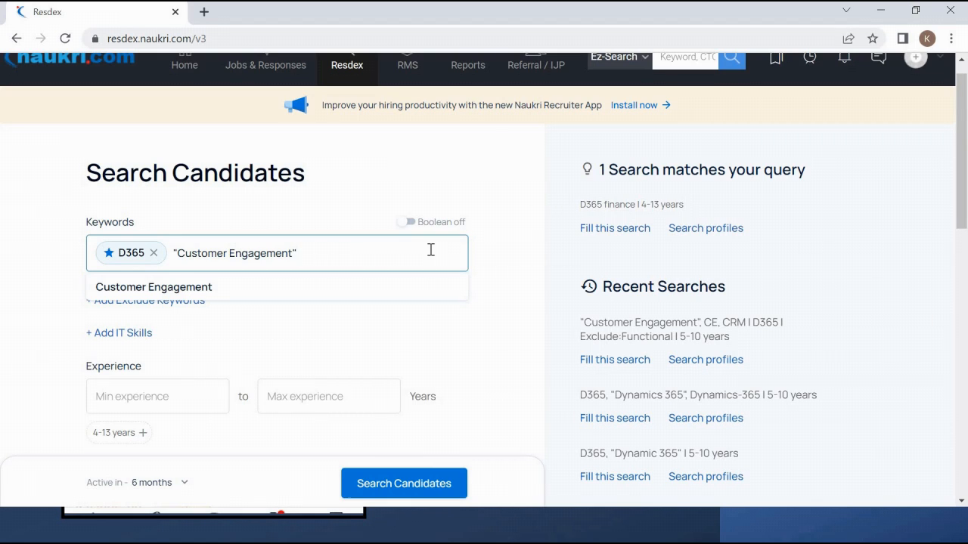
type(",")
key("Return")
- Add CE and CRM as further keyword chips
type("CE")
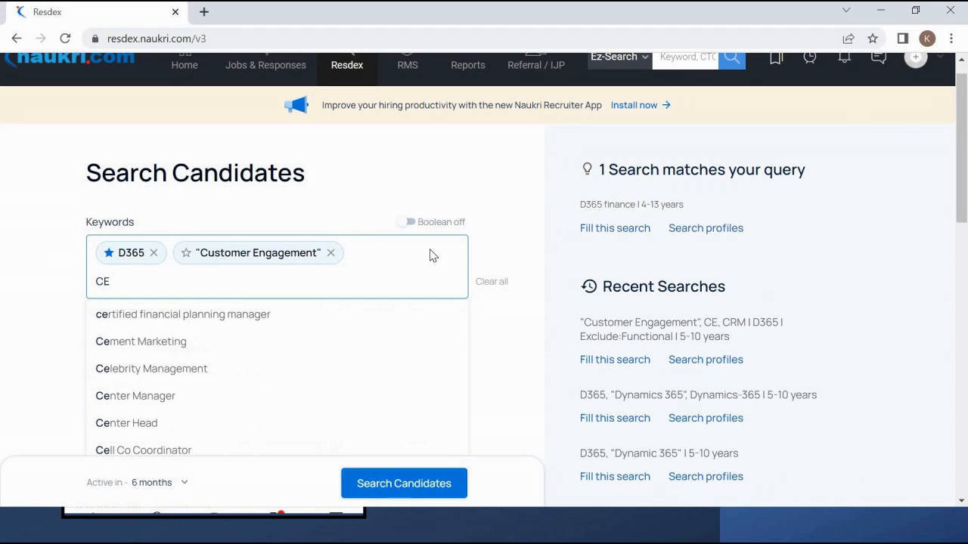
key("Return")
type("CRM")
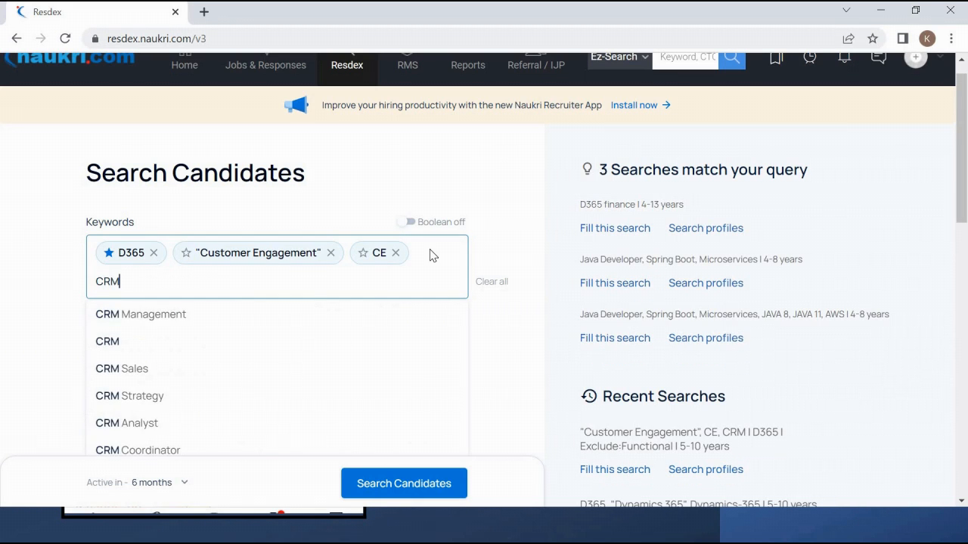
key("Return")
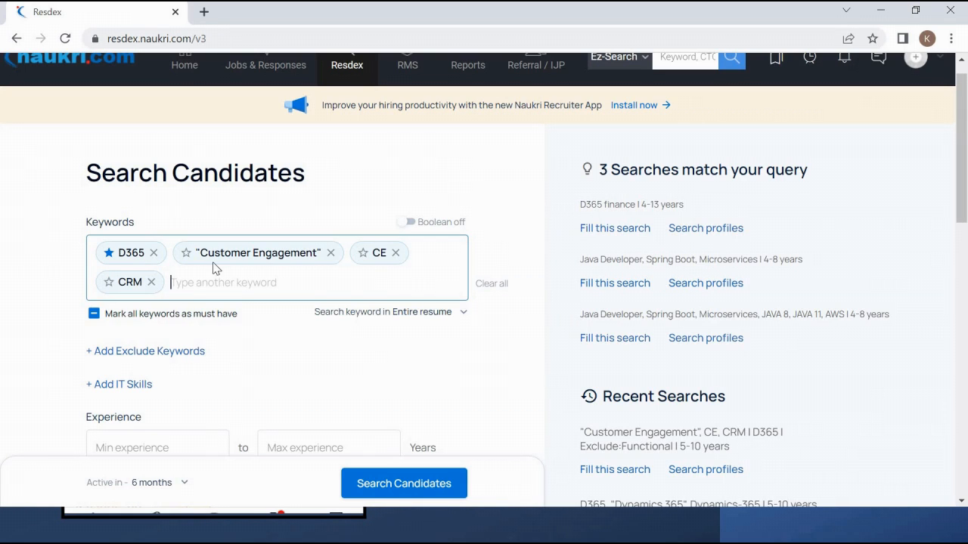
left_click(289, 271)
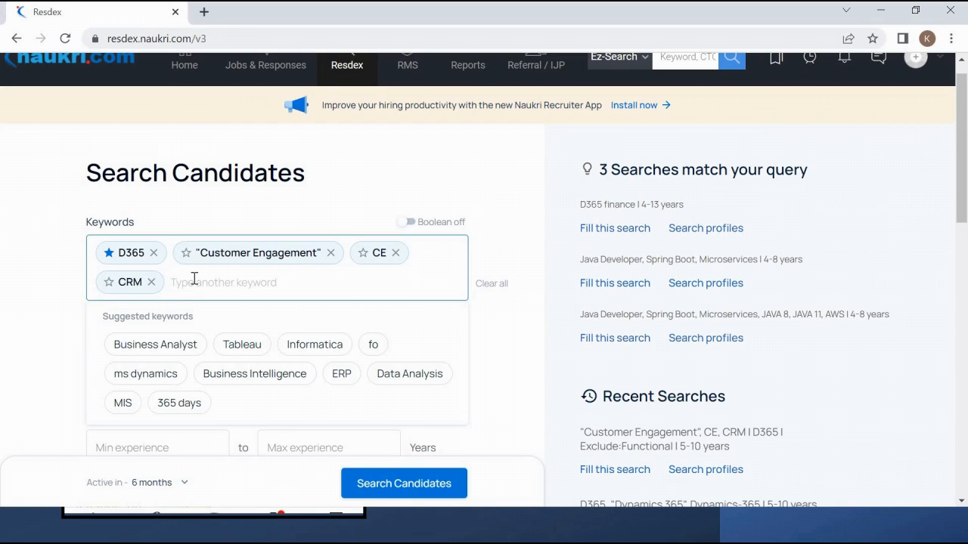
left_click(231, 229)
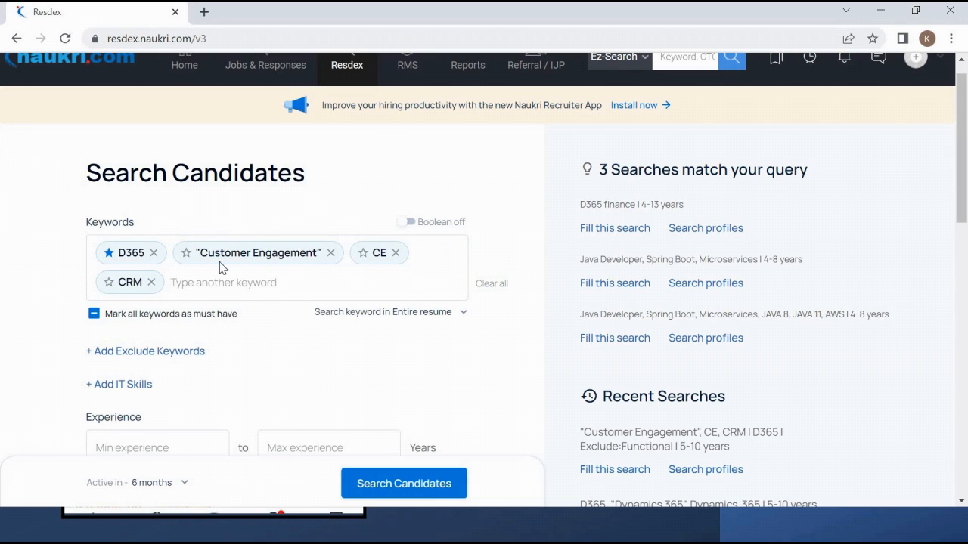
left_click(261, 279)
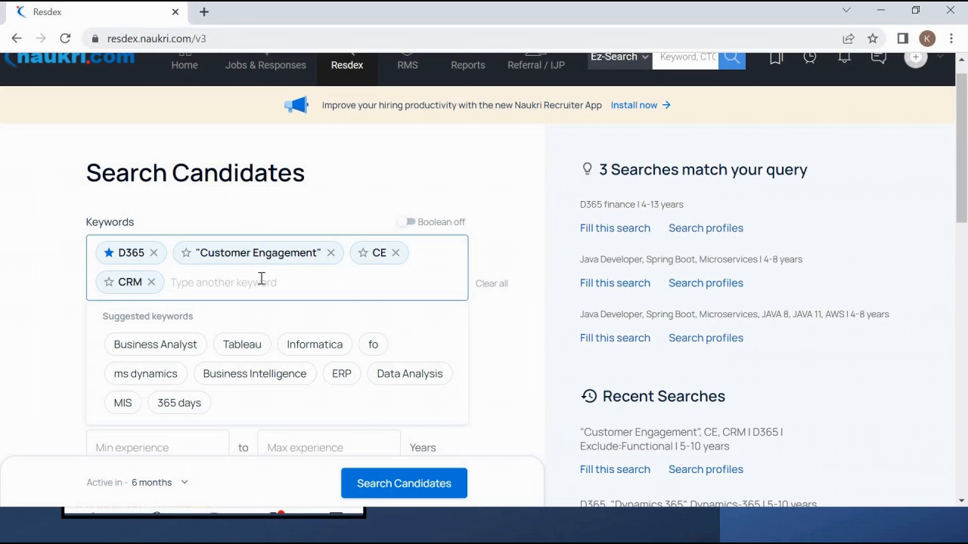
left_click(267, 219)
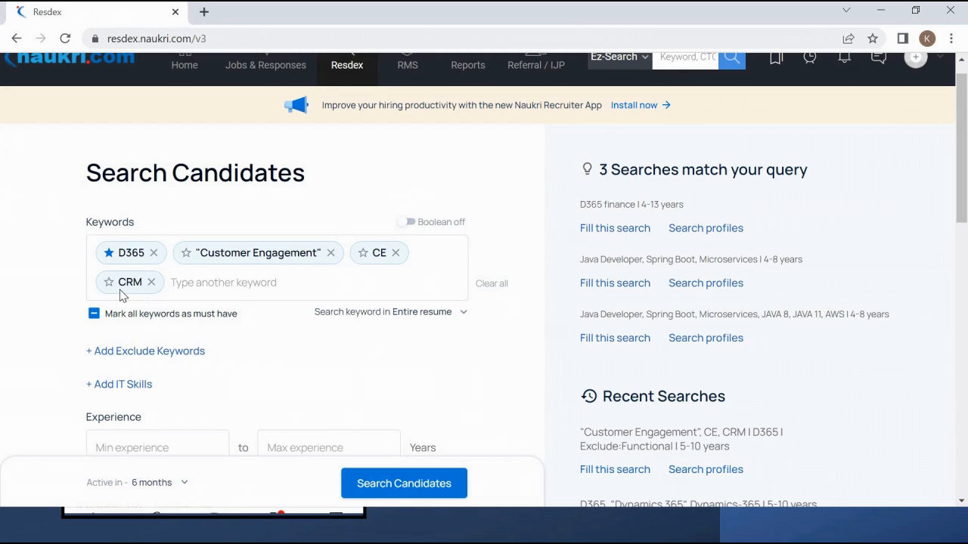
left_click(198, 282)
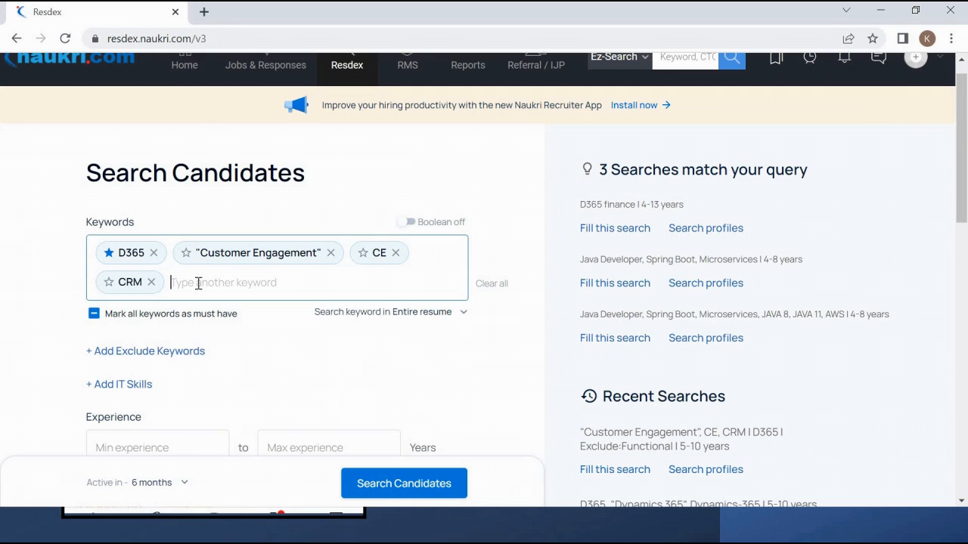
left_click(37, 287)
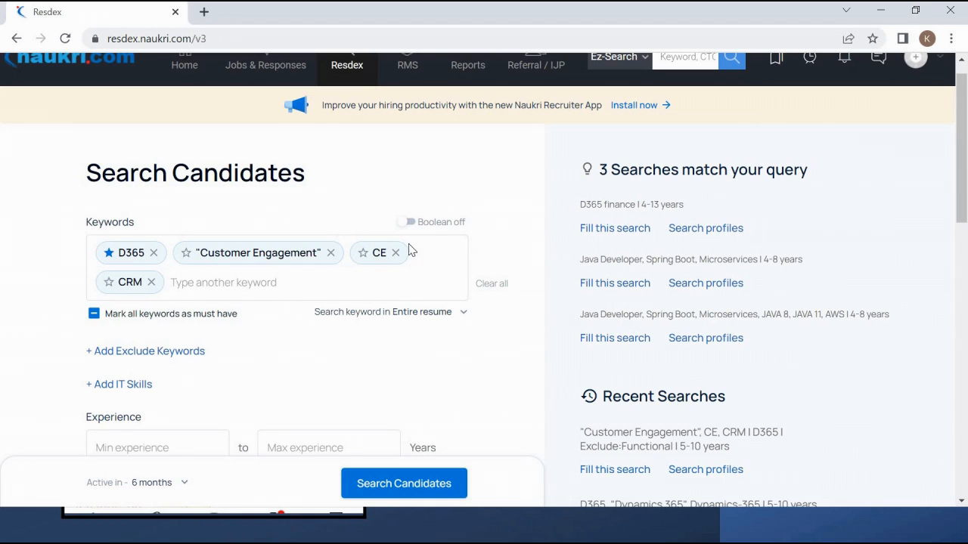
left_click(322, 286)
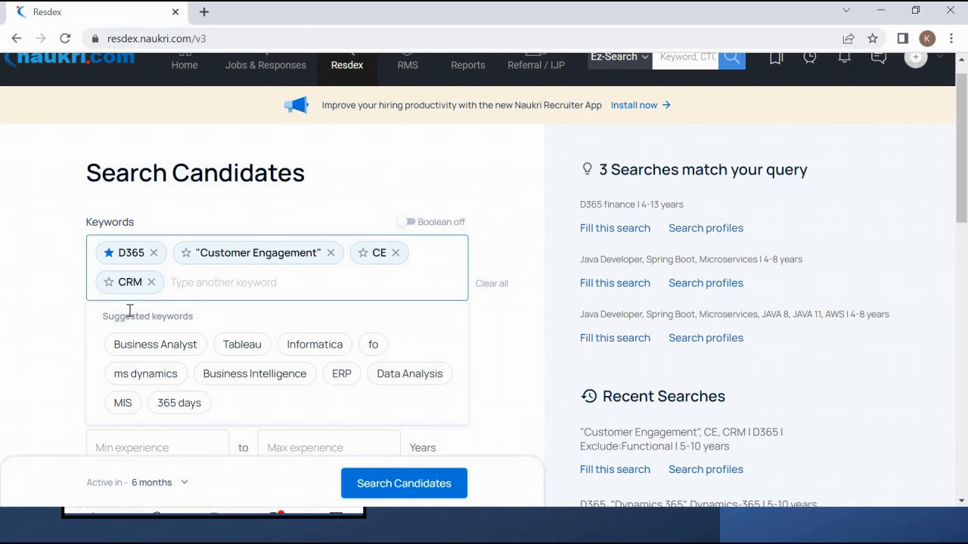
left_click(308, 200)
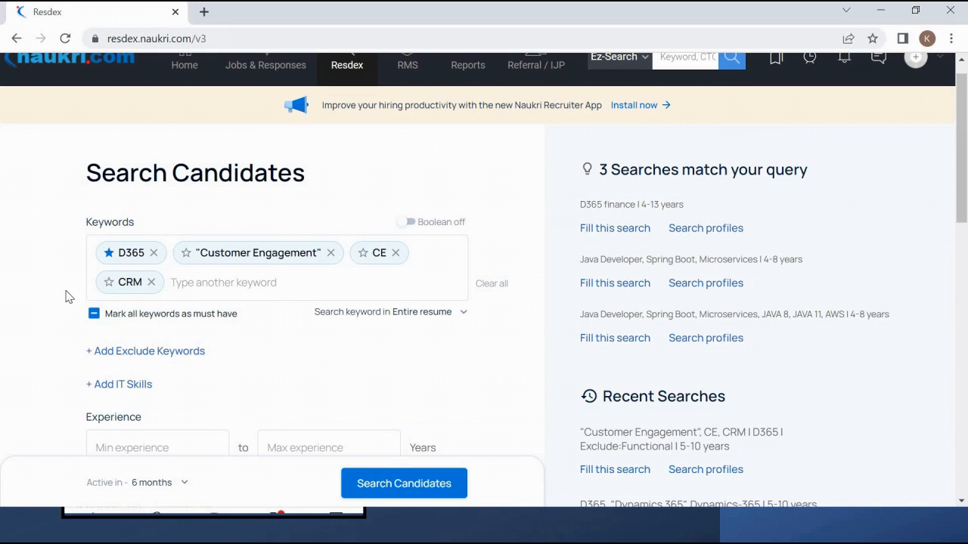
- Set the experience range to a minimum of 5 and maximum of 10 years
scroll(53, 350, "down", 1)
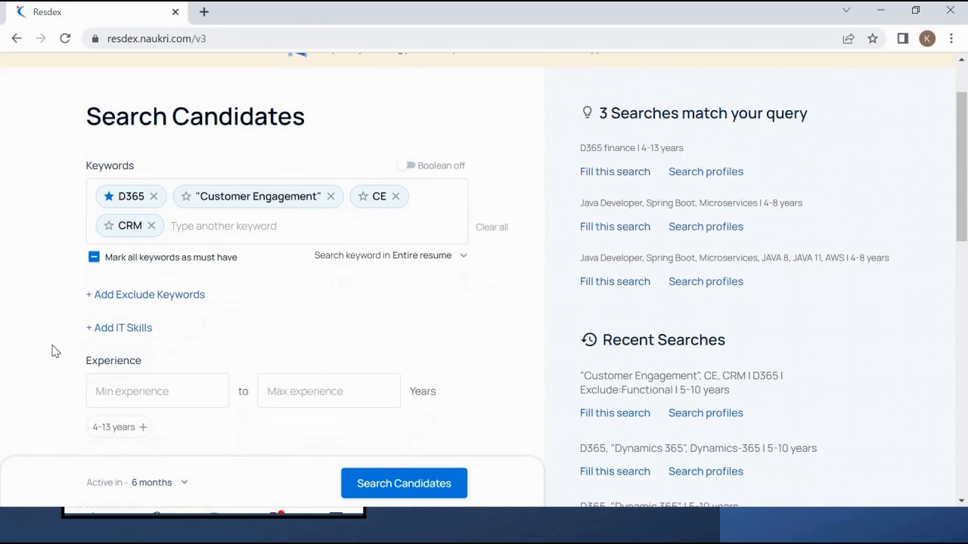
left_click(124, 358)
type("5")
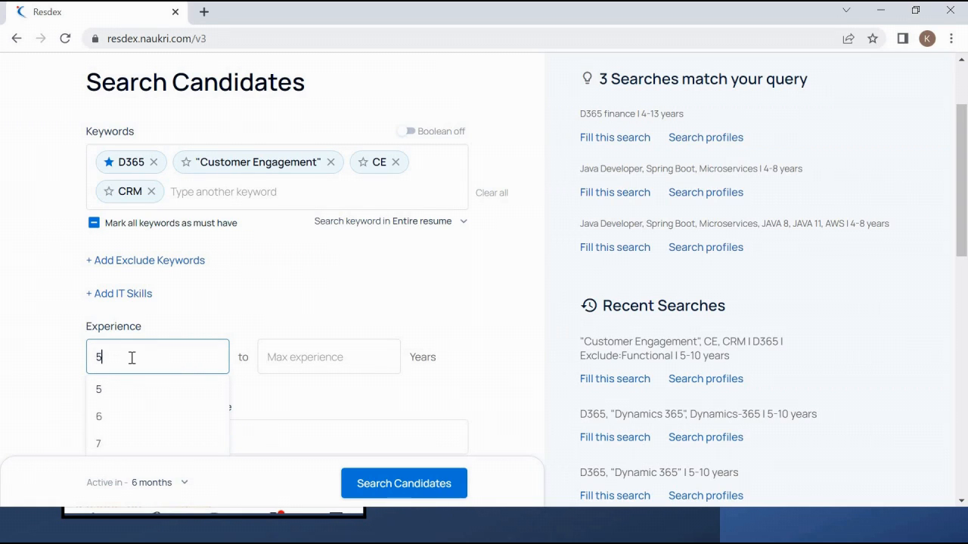
left_click(276, 363)
type("10")
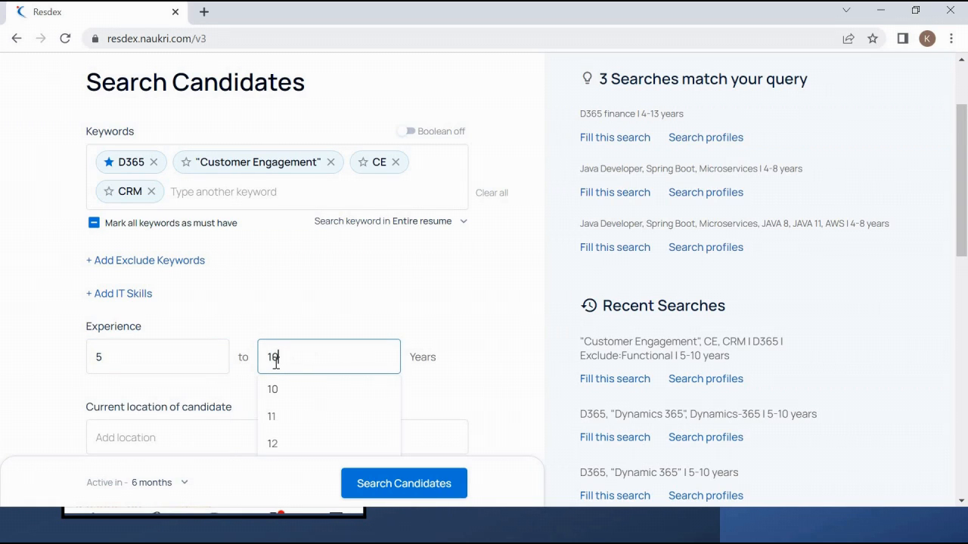
left_click(296, 303)
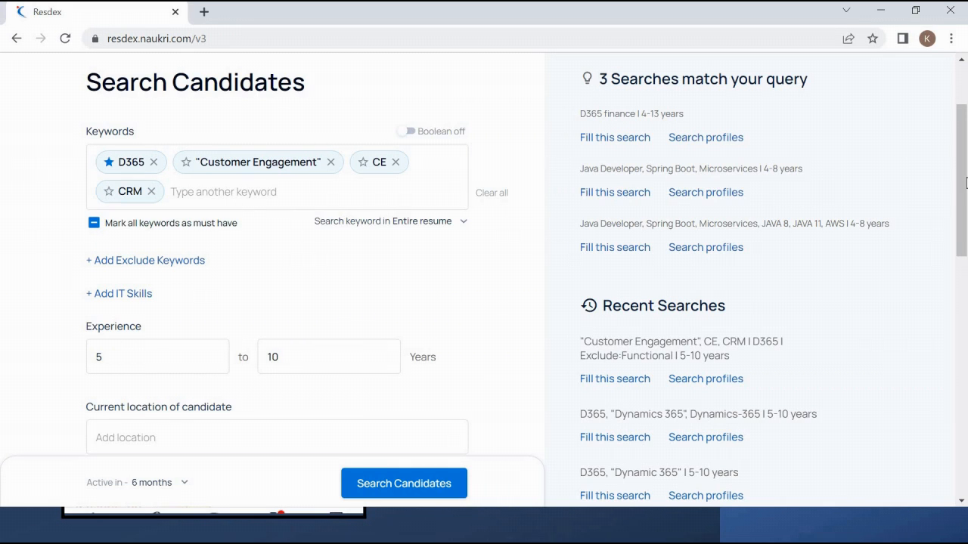
scroll(966, 181, "up", 1)
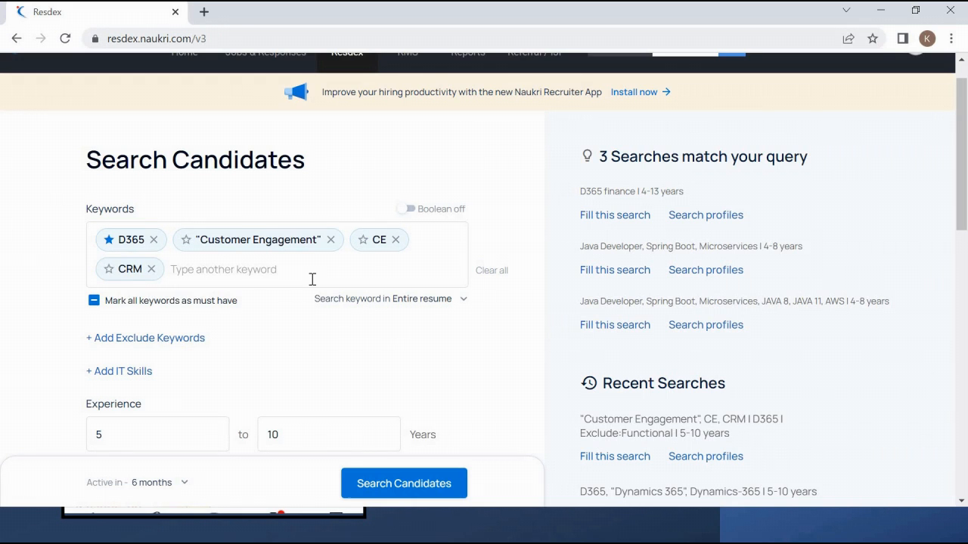
- Glance at the Word job description and return to the Resdex search form
key("alt+Tab")
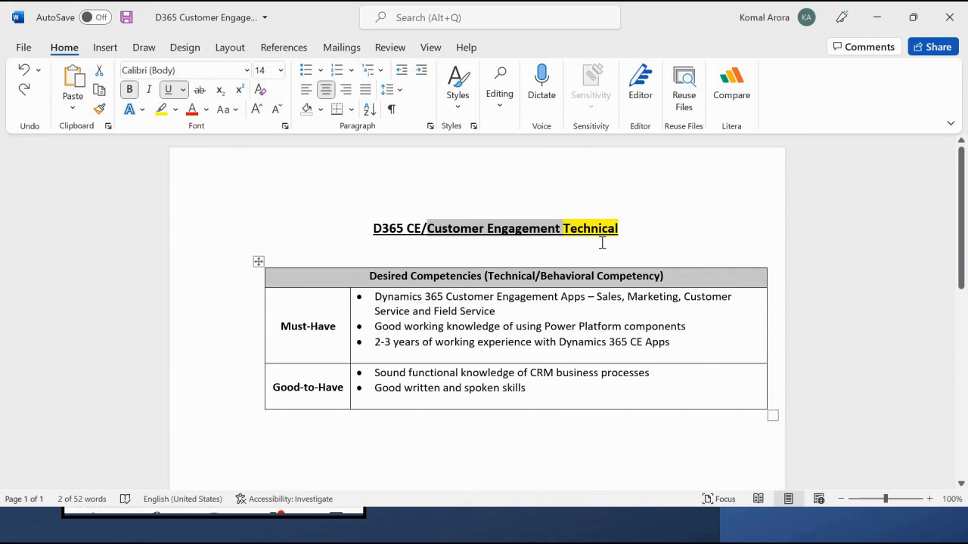
left_click(536, 243)
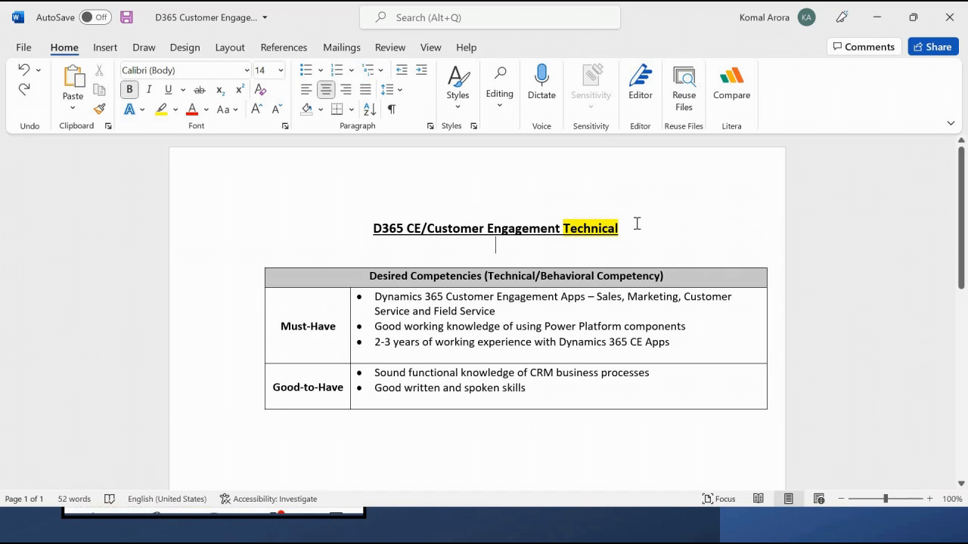
key("alt+Tab")
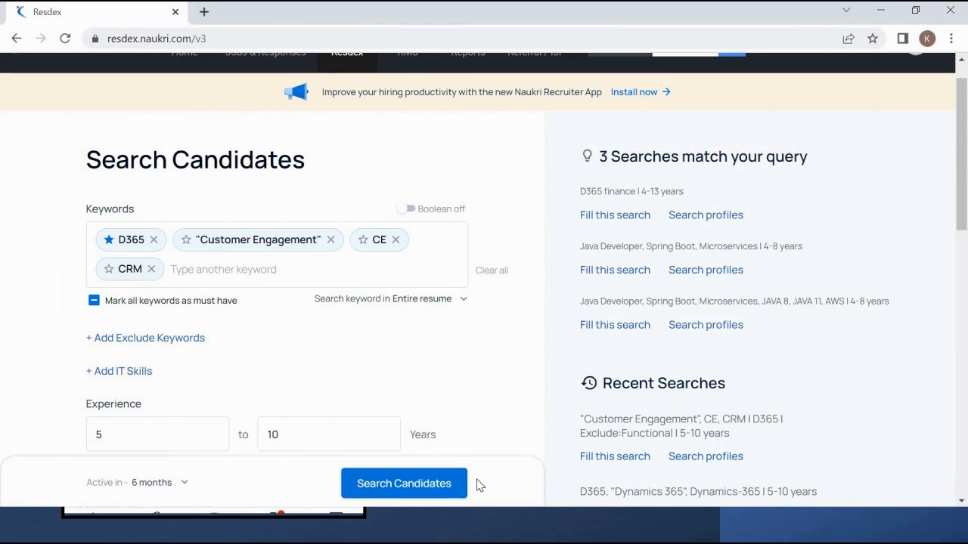
- Run the search, retrying after errors, until 1,587 profiles are listed
left_click(408, 490)
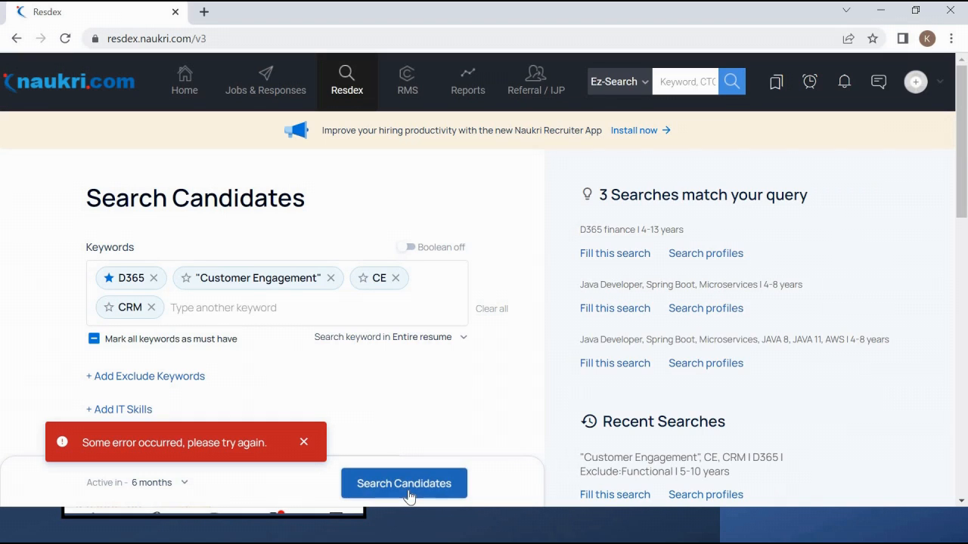
left_click(399, 484)
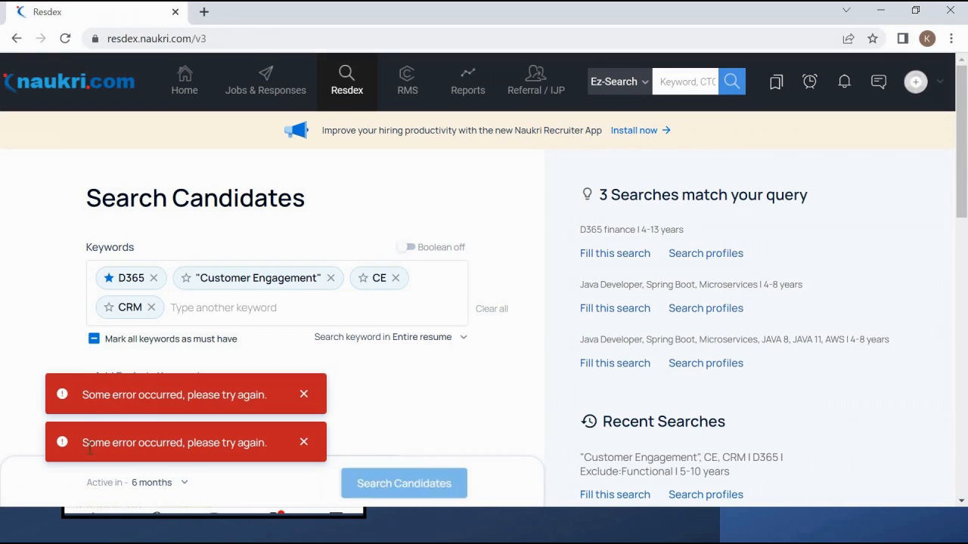
left_click(384, 477)
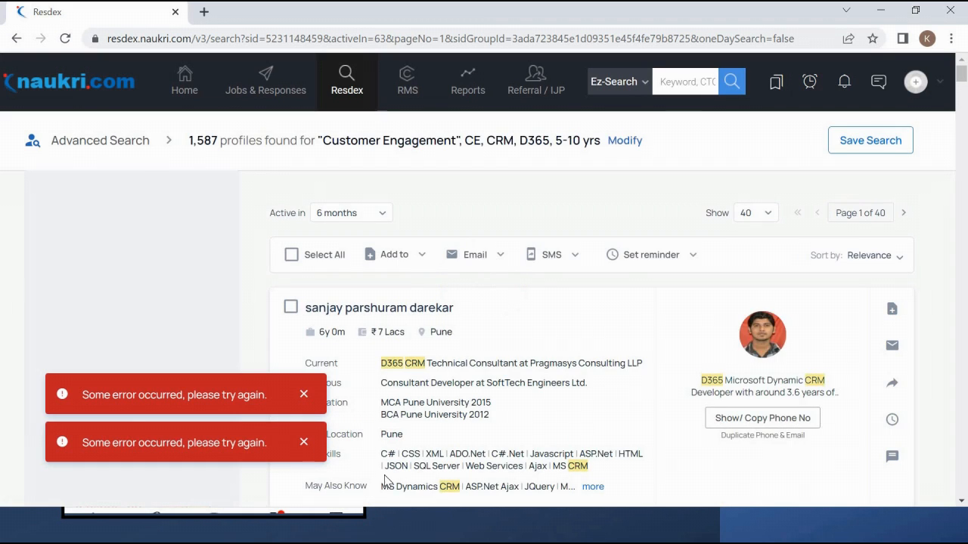
left_click(304, 395)
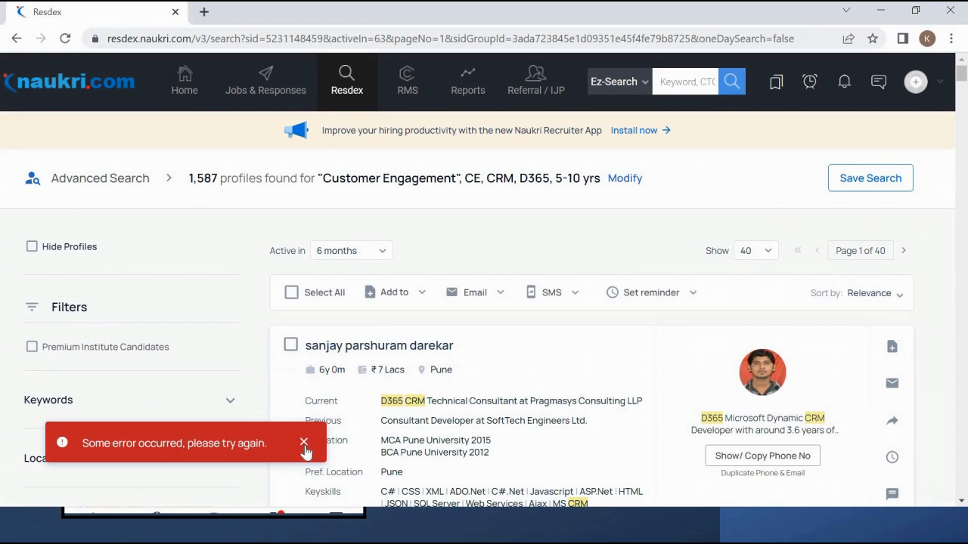
left_click(304, 446)
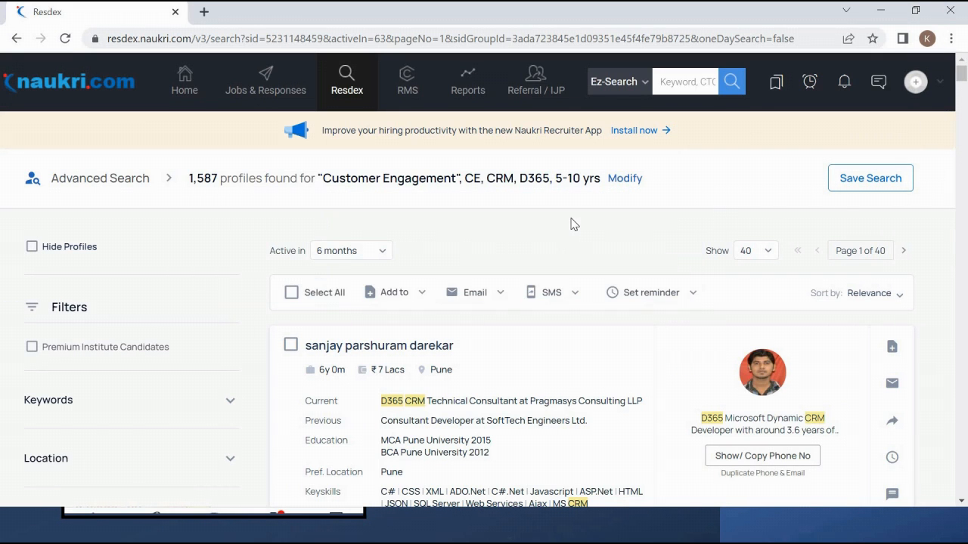
scroll(573, 223, "down", 2)
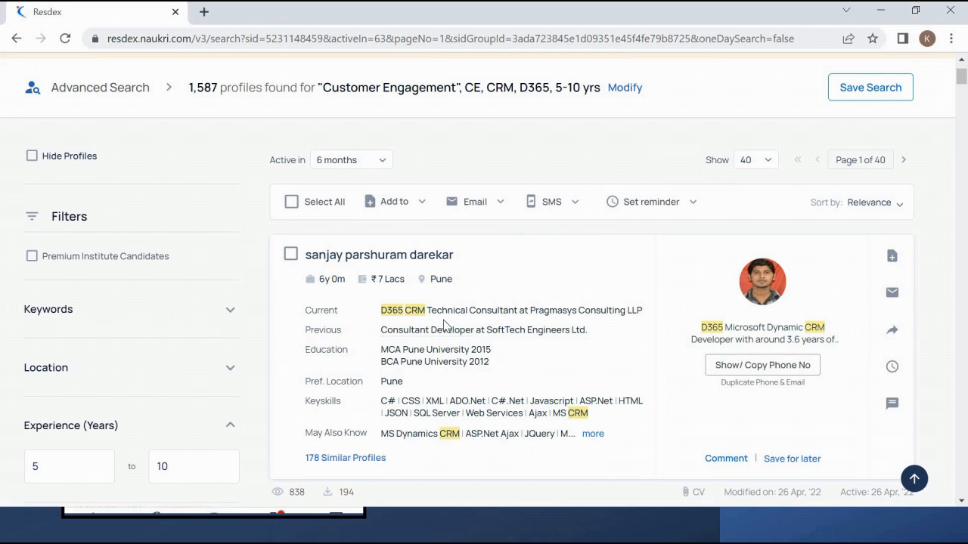
scroll(616, 303, "down", 2)
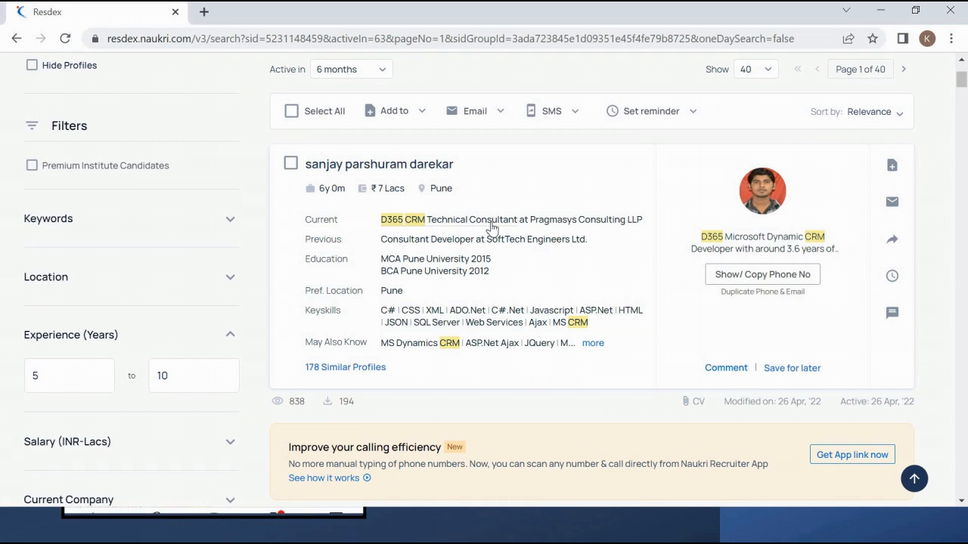
scroll(491, 227, "down", 4)
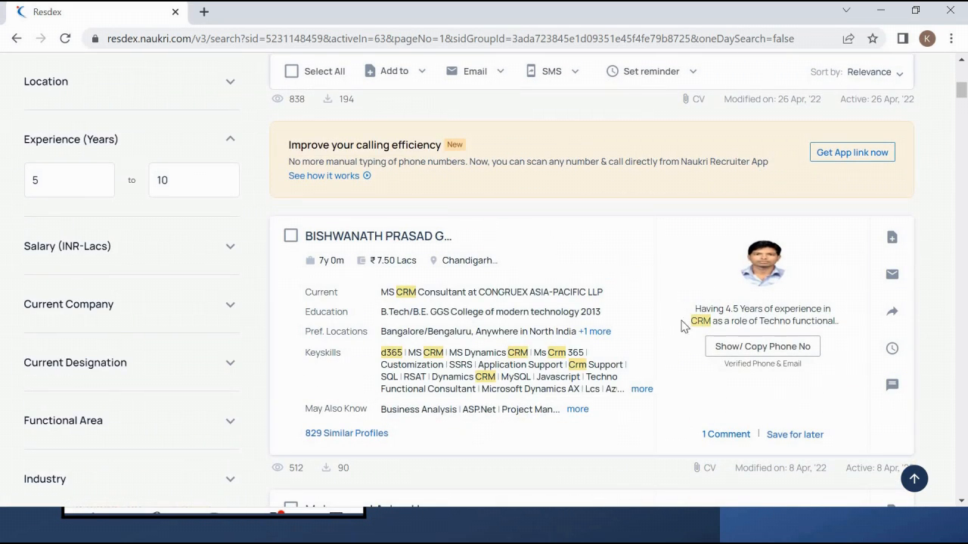
scroll(450, 295, "down", 2)
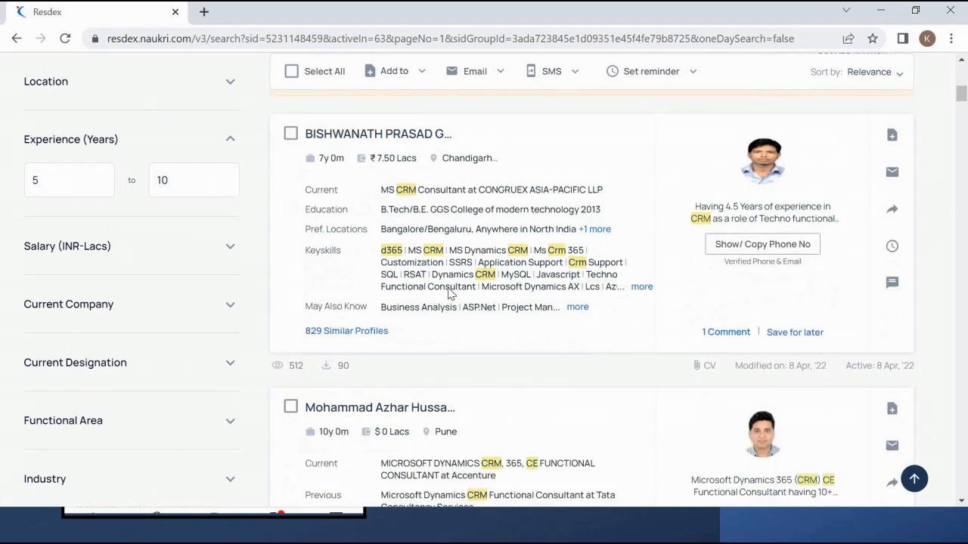
scroll(450, 293, "down", 6)
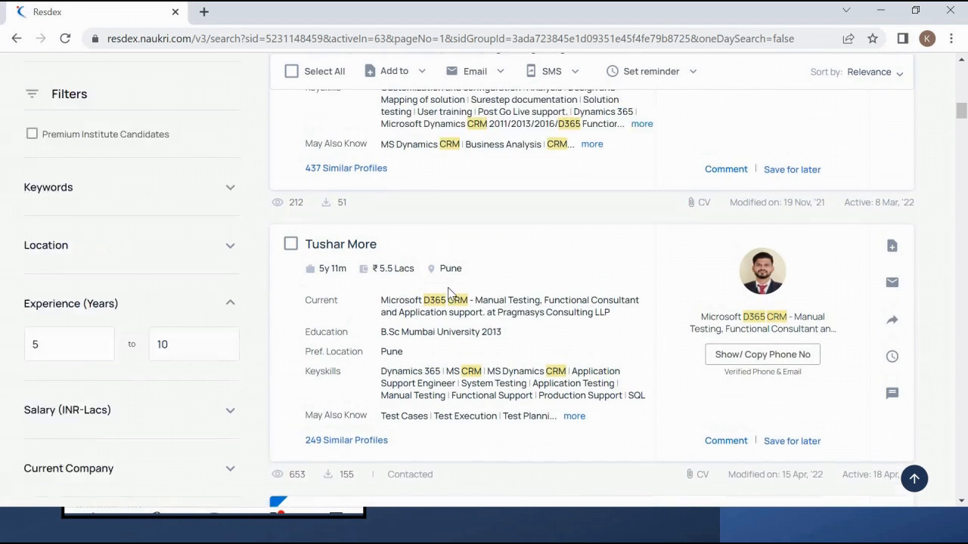
scroll(448, 289, "up", 3)
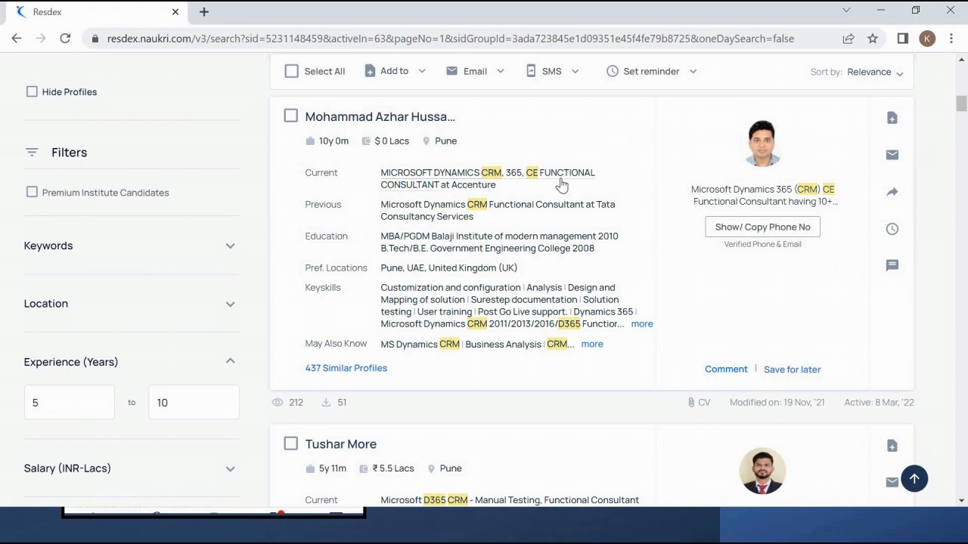
scroll(499, 290, "down", 4)
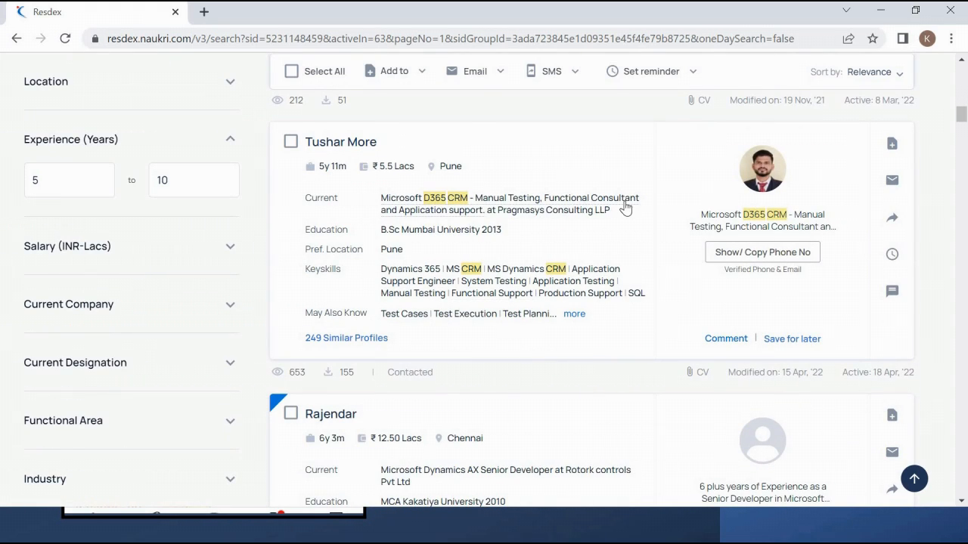
scroll(625, 207, "up", 5)
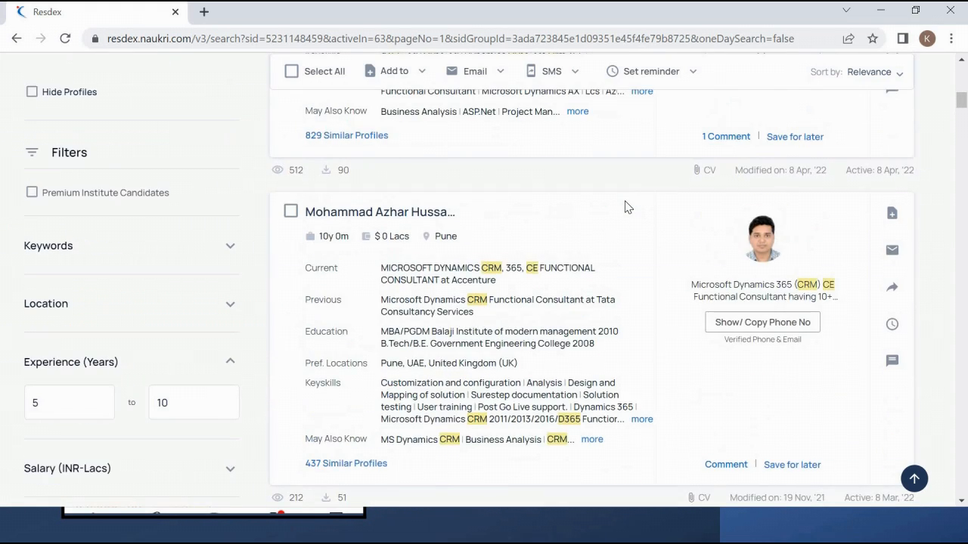
scroll(624, 207, "up", 5)
scroll(626, 209, "down", 1)
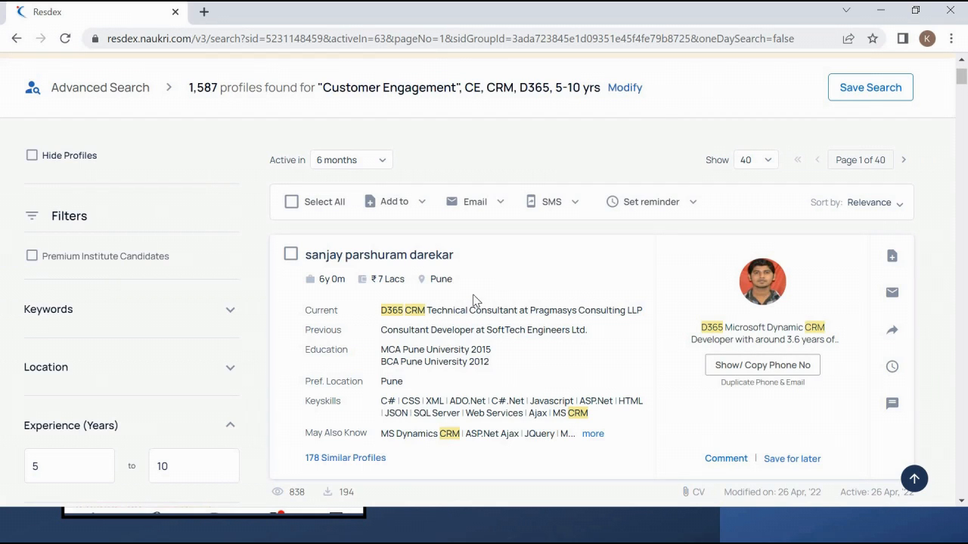
scroll(488, 324, "down", 4)
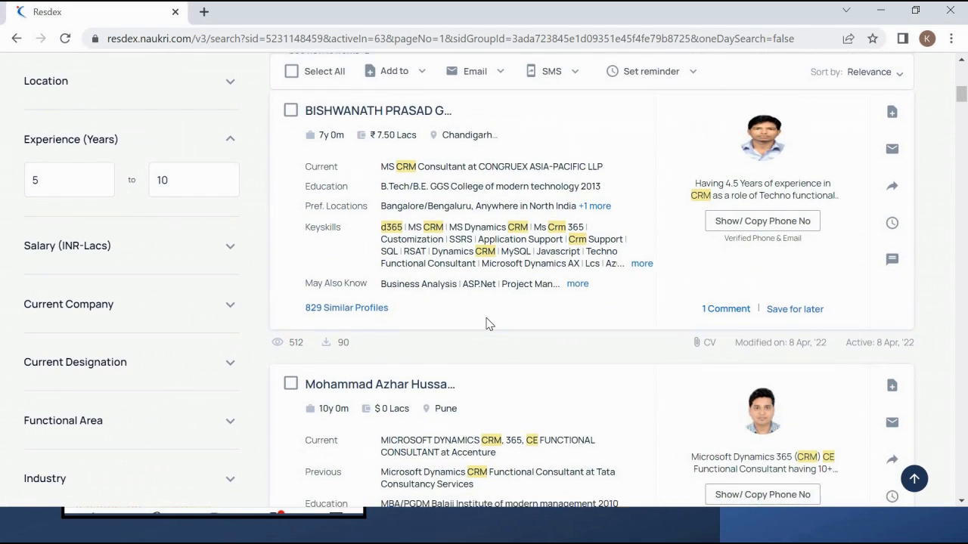
scroll(499, 302, "down", 3)
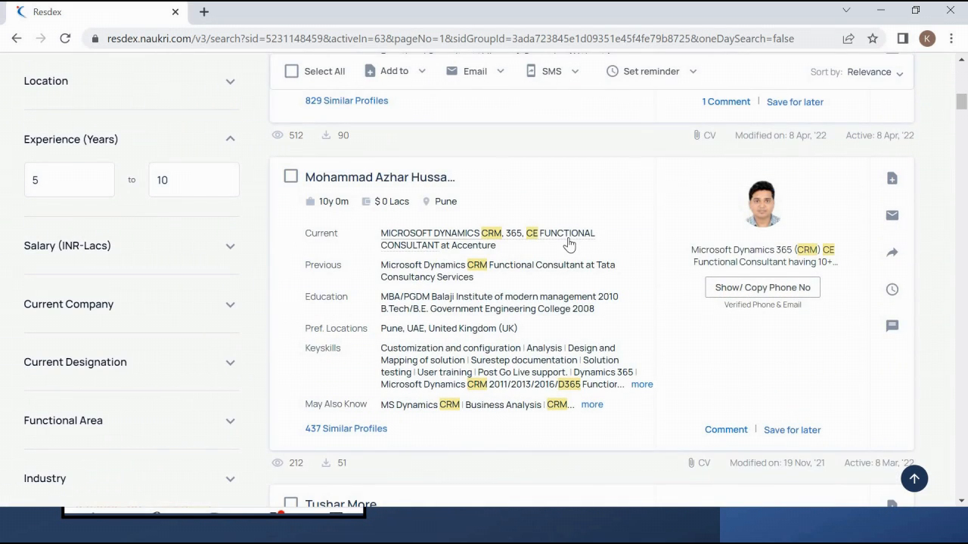
scroll(575, 242, "down", 4)
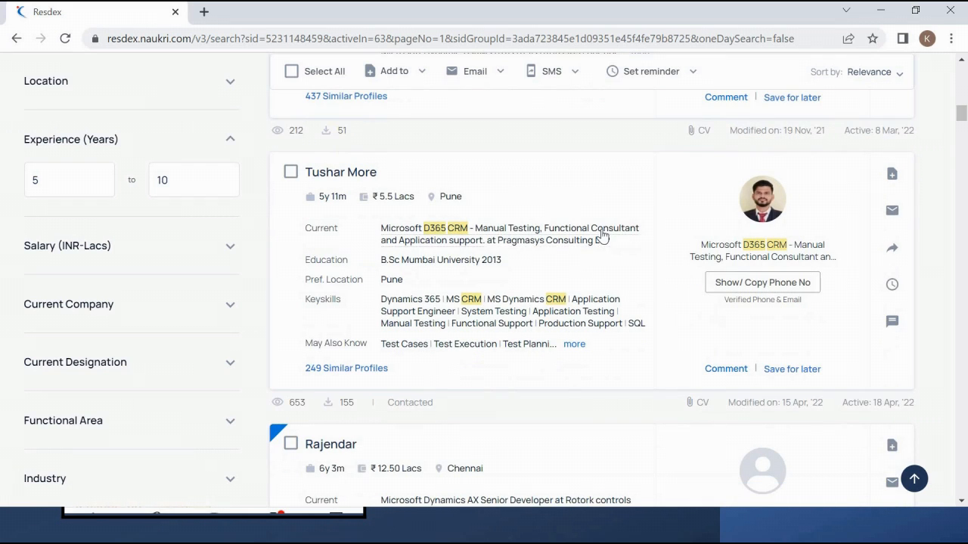
scroll(602, 235, "down", 5)
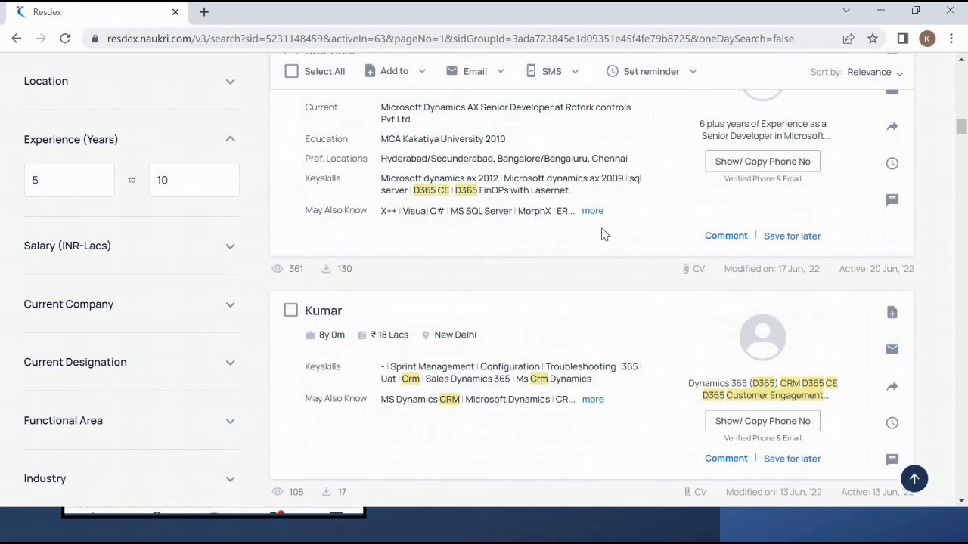
scroll(602, 235, "up", 1)
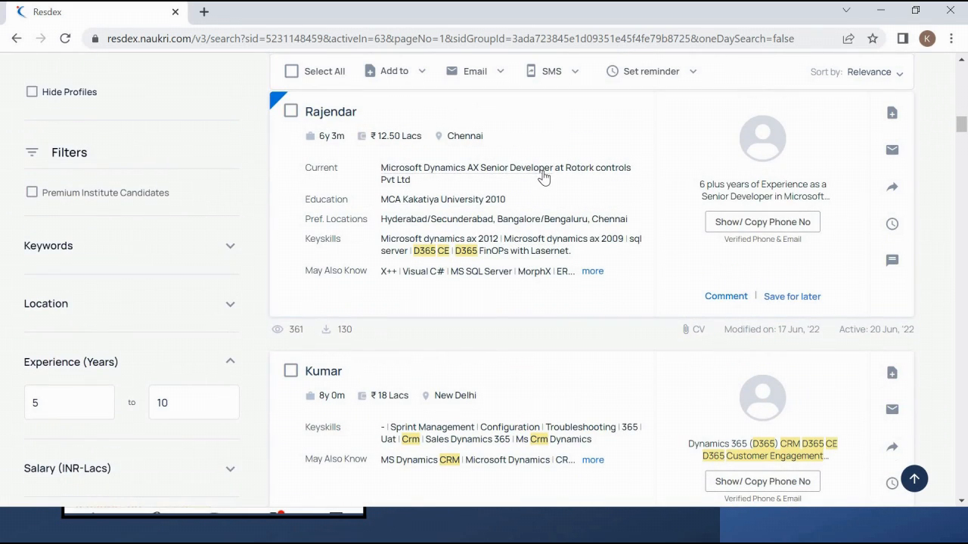
scroll(545, 178, "down", 3)
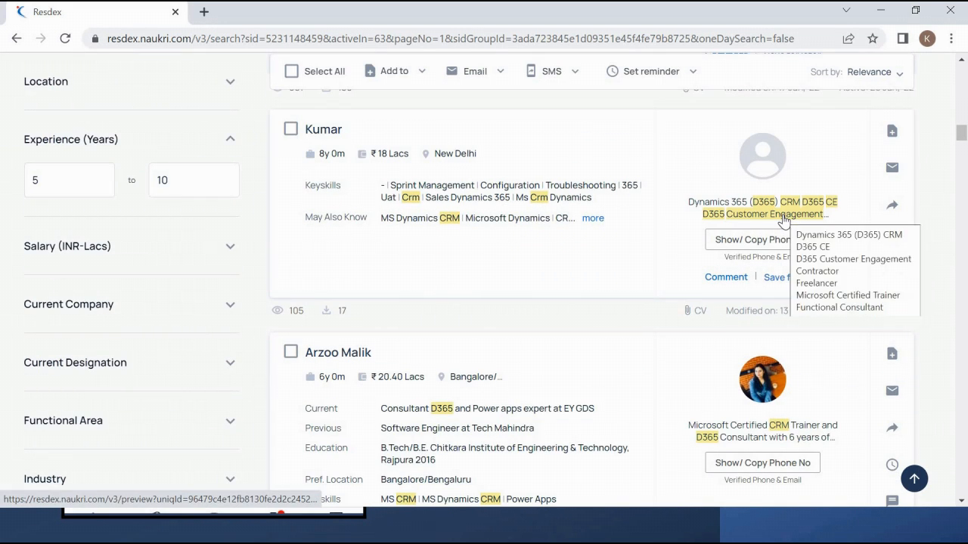
scroll(784, 220, "down", 3)
scroll(786, 220, "down", 8)
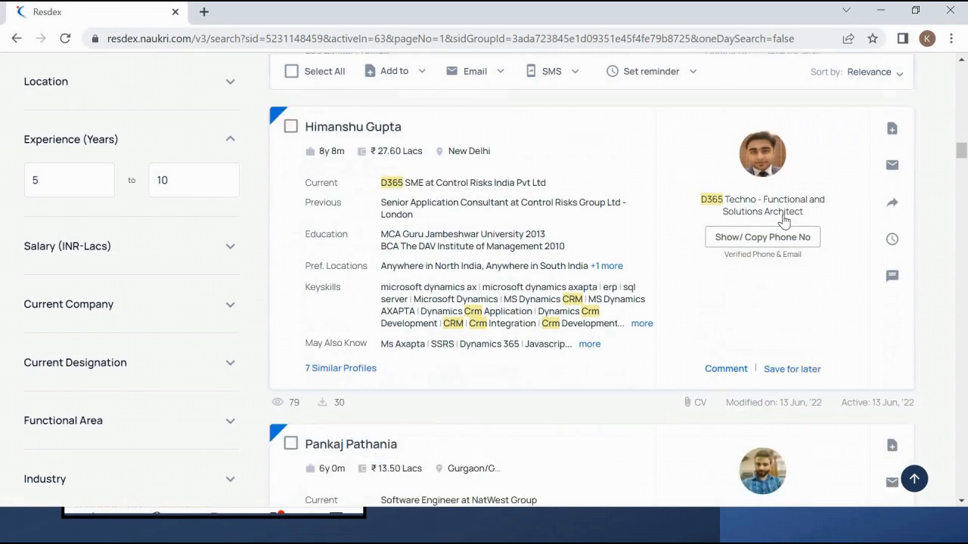
scroll(784, 219, "down", 3)
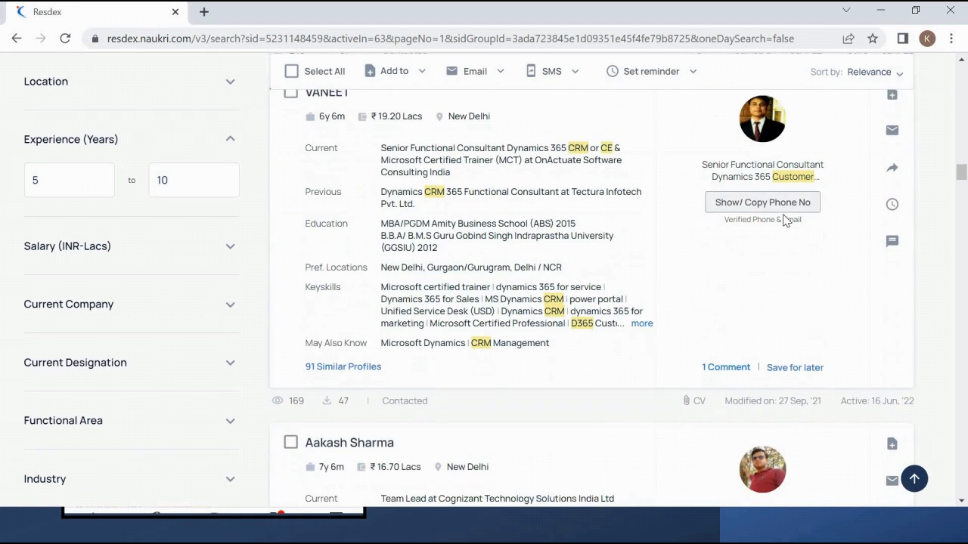
scroll(522, 232, "up", 1)
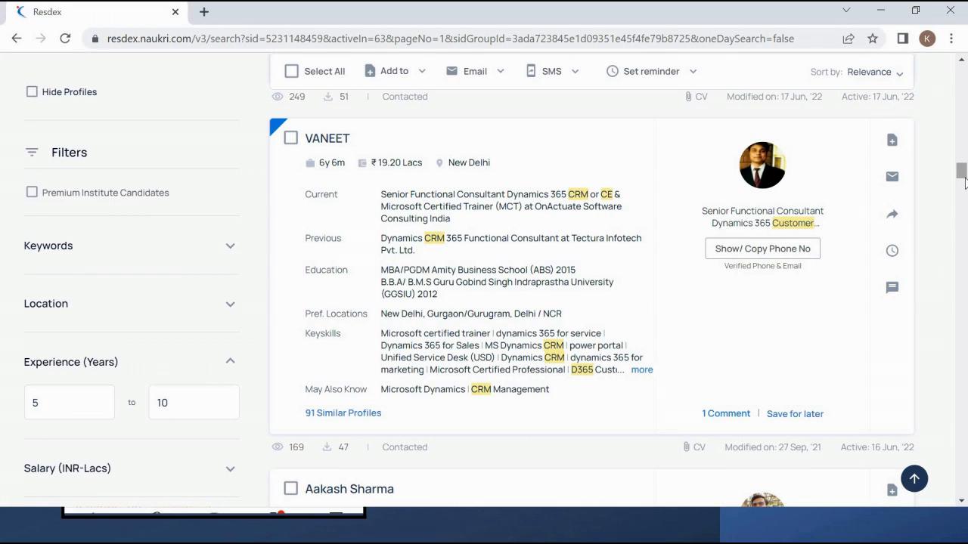
left_click_drag(964, 182, 963, 88)
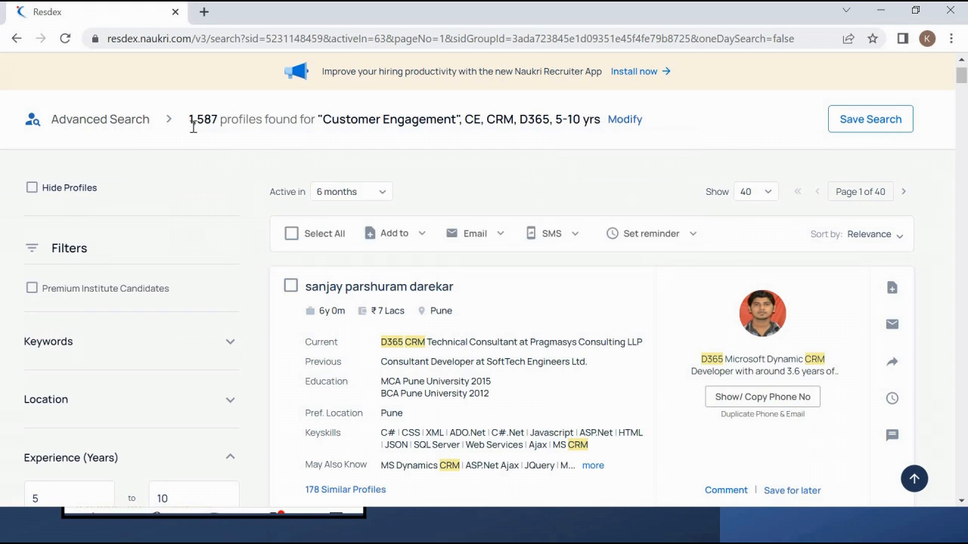
- Scroll through the 1,587 results, then reopen the search criteria with Modify
mouse_move(233, 125)
scroll(666, 195, "down", 3)
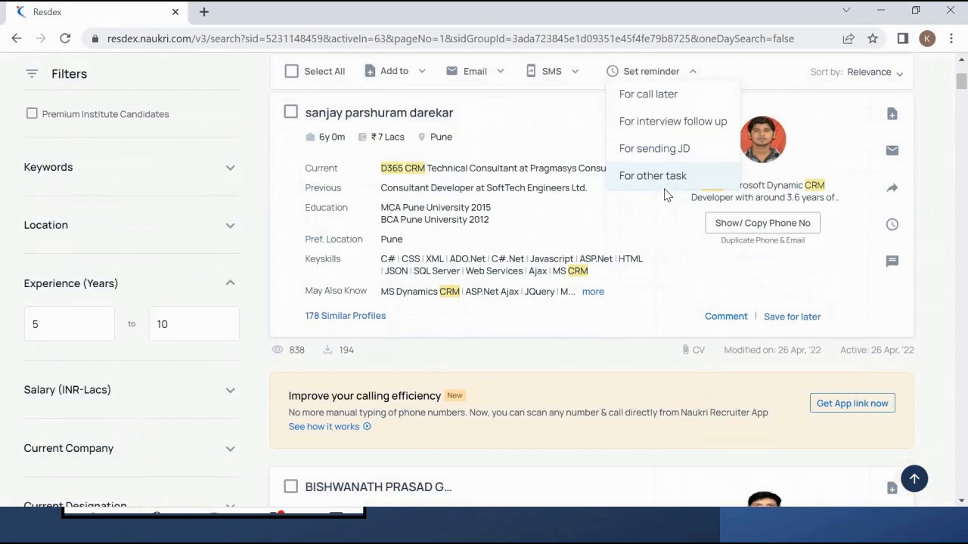
scroll(666, 196, "down", 2)
scroll(665, 196, "up", 1)
scroll(664, 195, "up", 1)
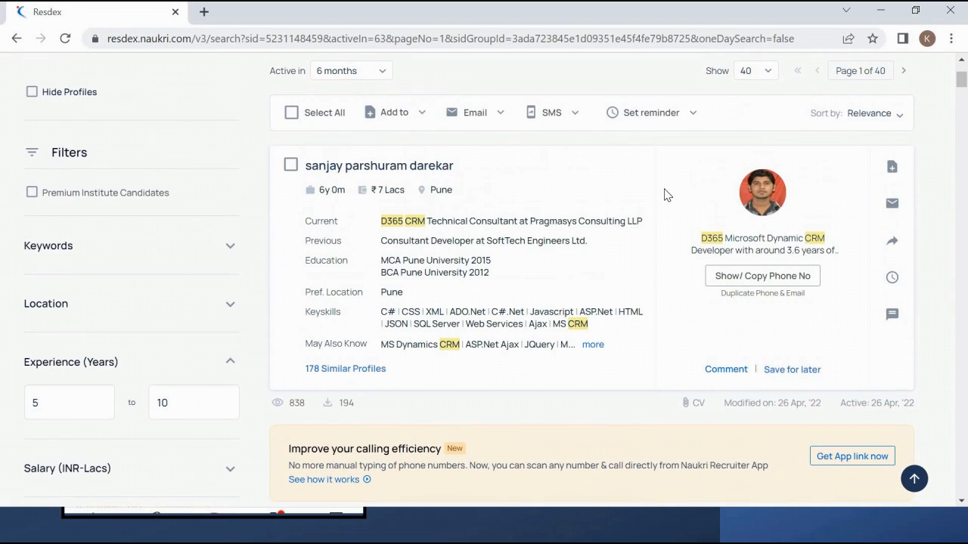
scroll(665, 195, "down", 1)
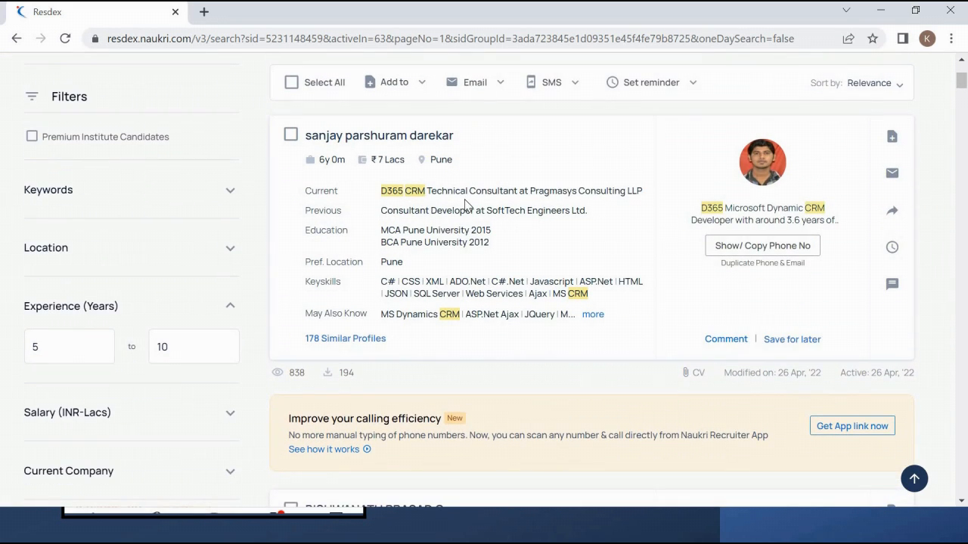
scroll(467, 206, "down", 4)
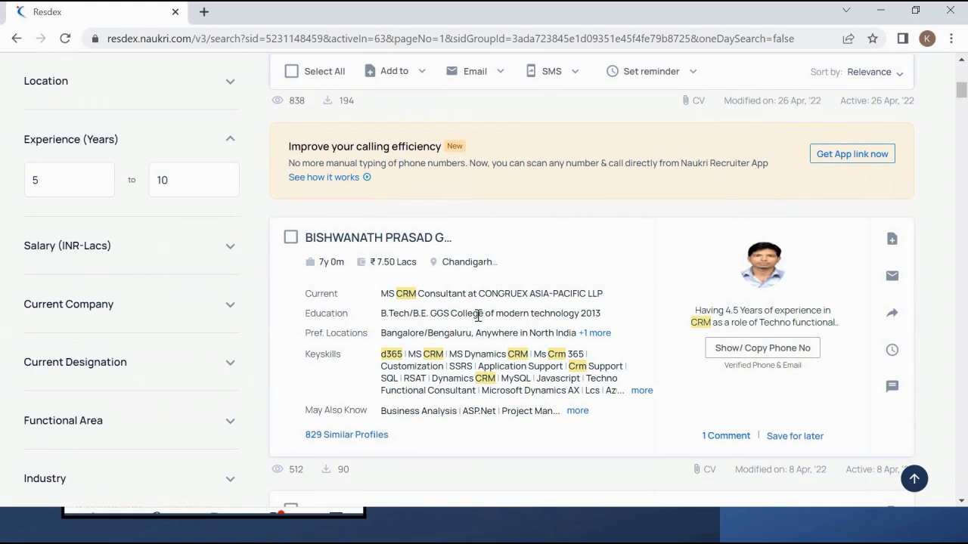
scroll(478, 316, "down", 5)
scroll(479, 321, "up", 6)
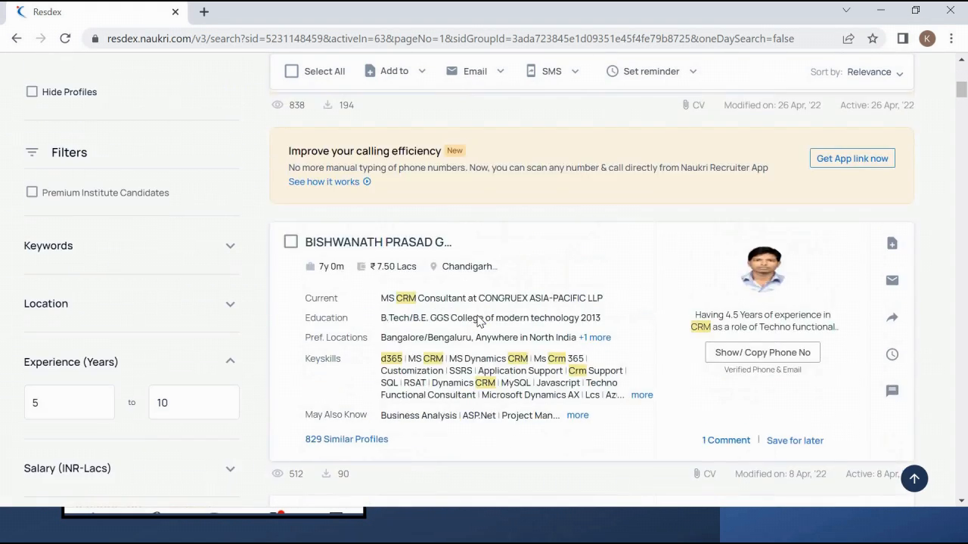
scroll(478, 320, "up", 5)
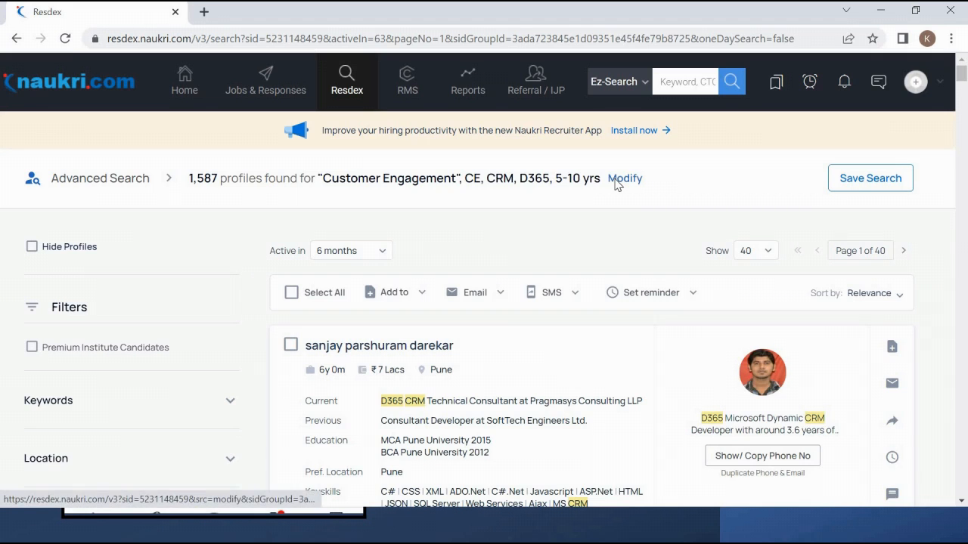
left_click(615, 181)
- Add an Exclude Keywords field to the search form, then switch to Word
scroll(826, 213, "down", 1)
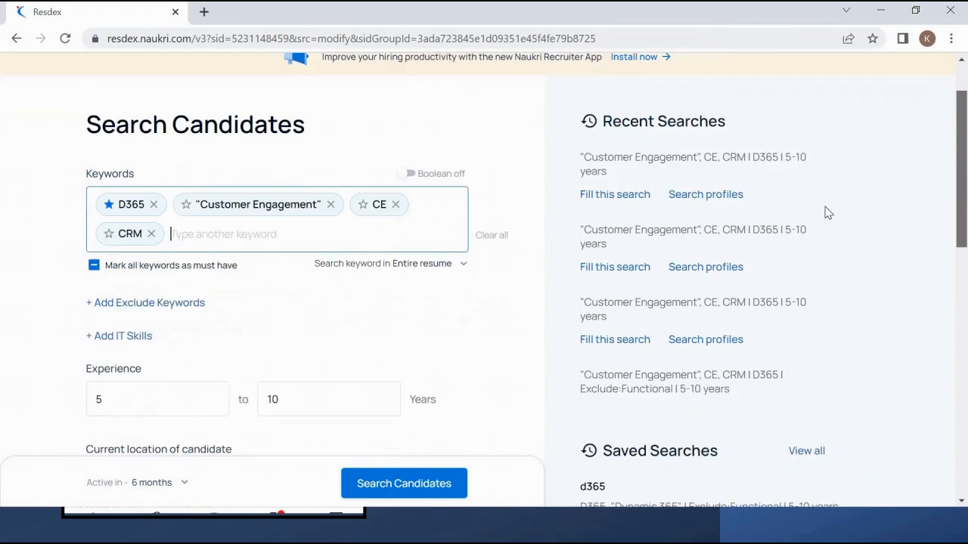
scroll(826, 213, "down", 1)
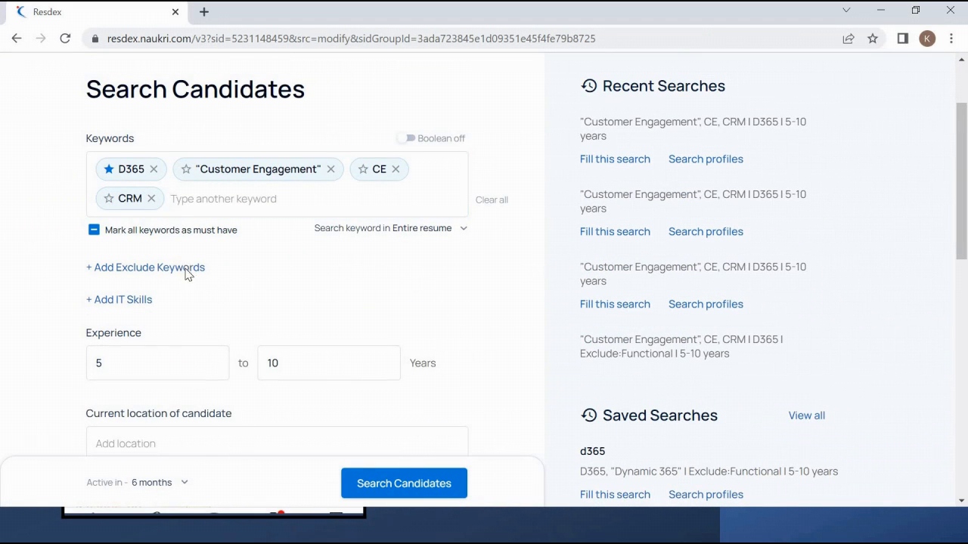
left_click(186, 271)
key("alt+Tab")
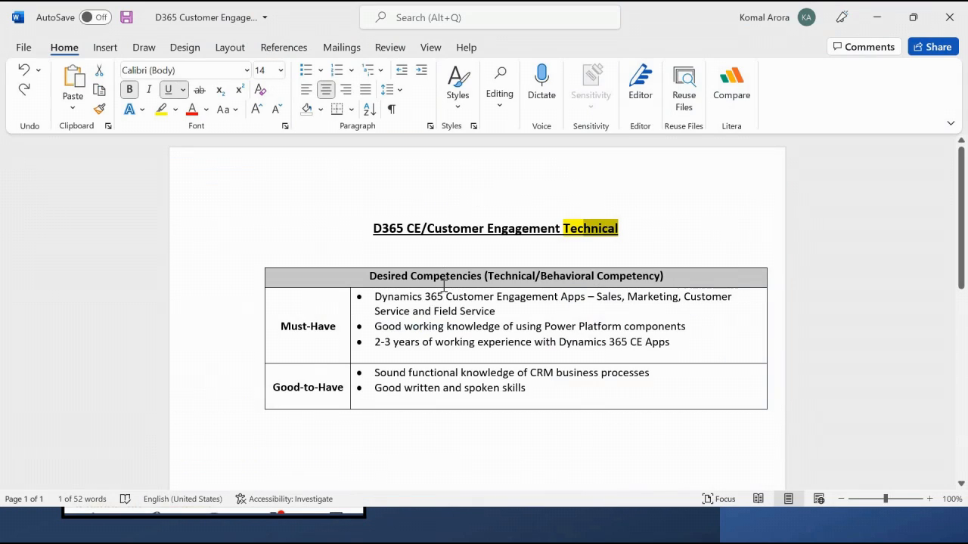
- Select 'Technical' in the Word job title, then return to the Resdex search form
left_click(621, 228)
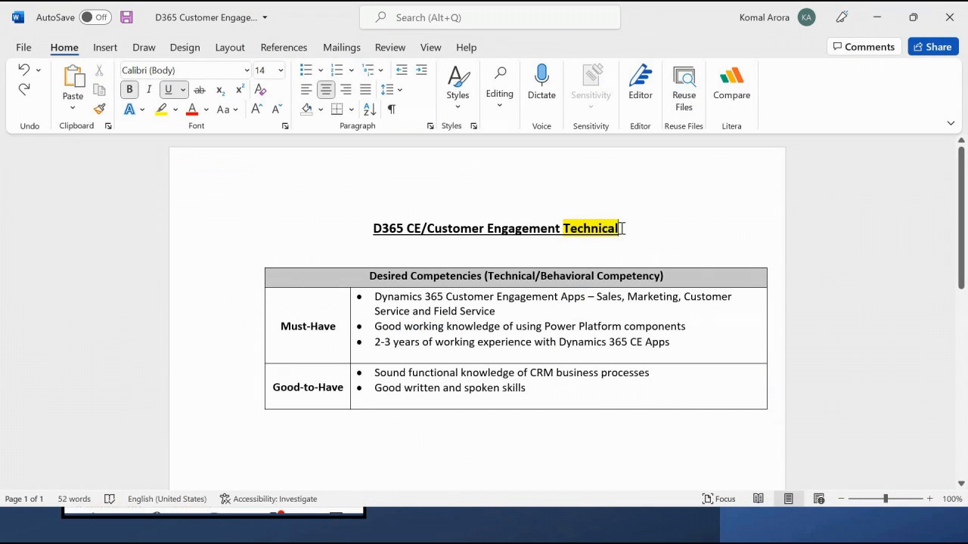
double_click(565, 228)
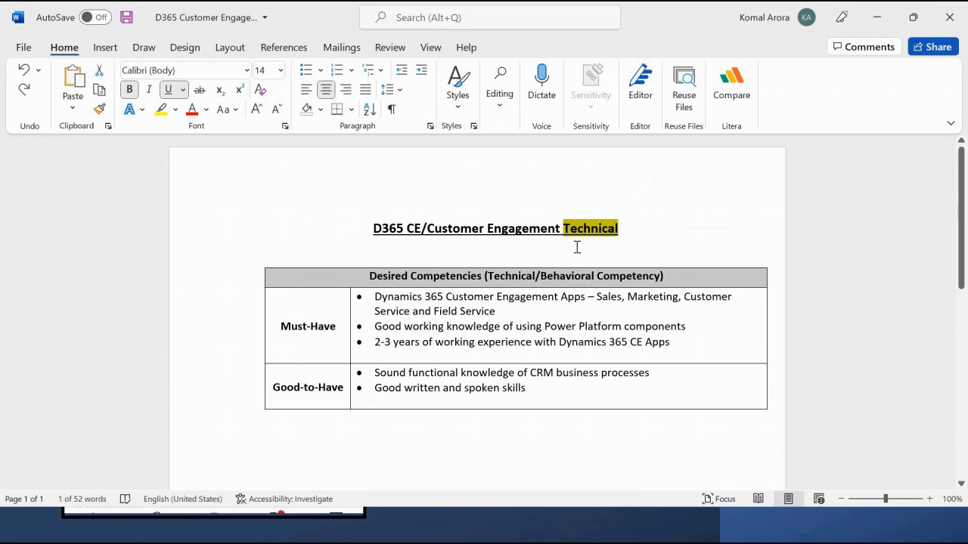
left_click(577, 247)
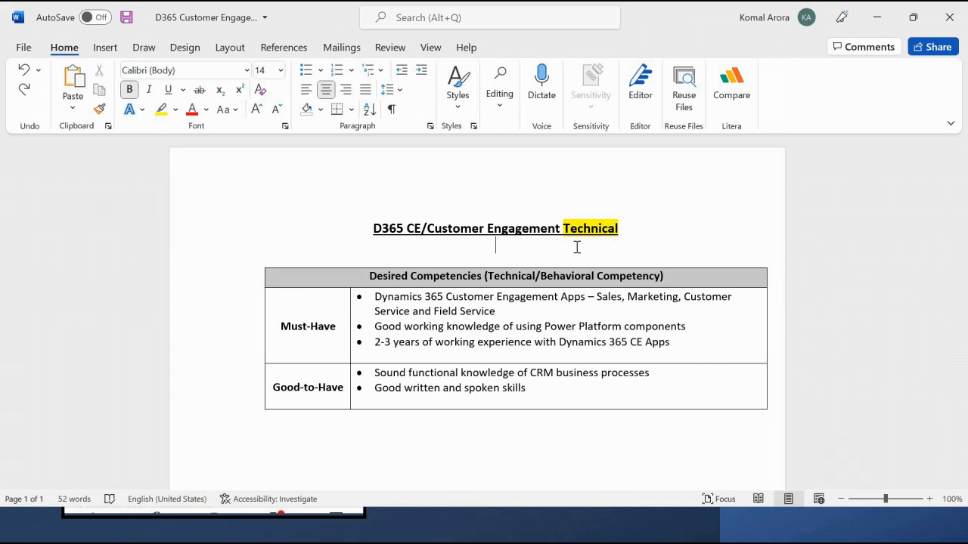
key("alt+Tab")
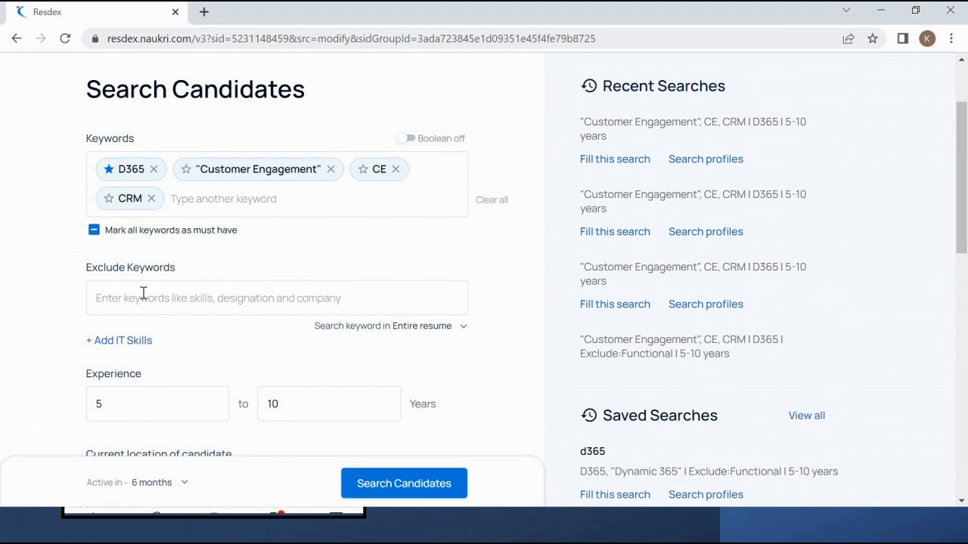
- Exclude the keyword 'Functional' and rerun the search, yielding 537 profiles
left_click(142, 293)
type("F")
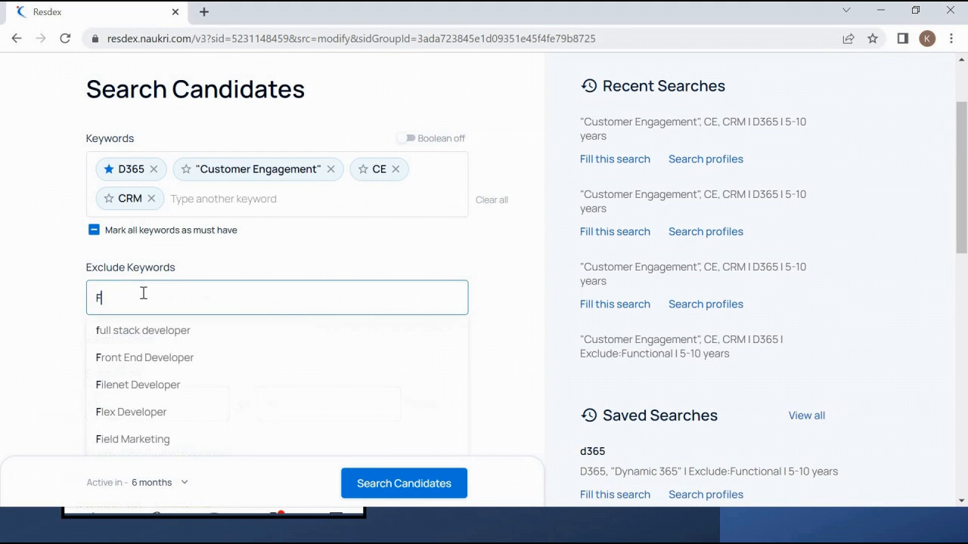
type("unctional")
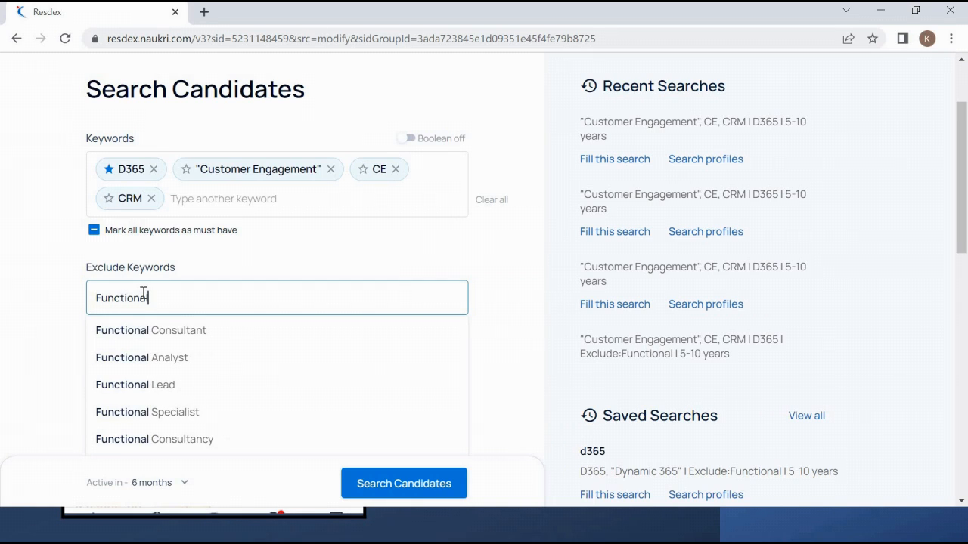
key("Return")
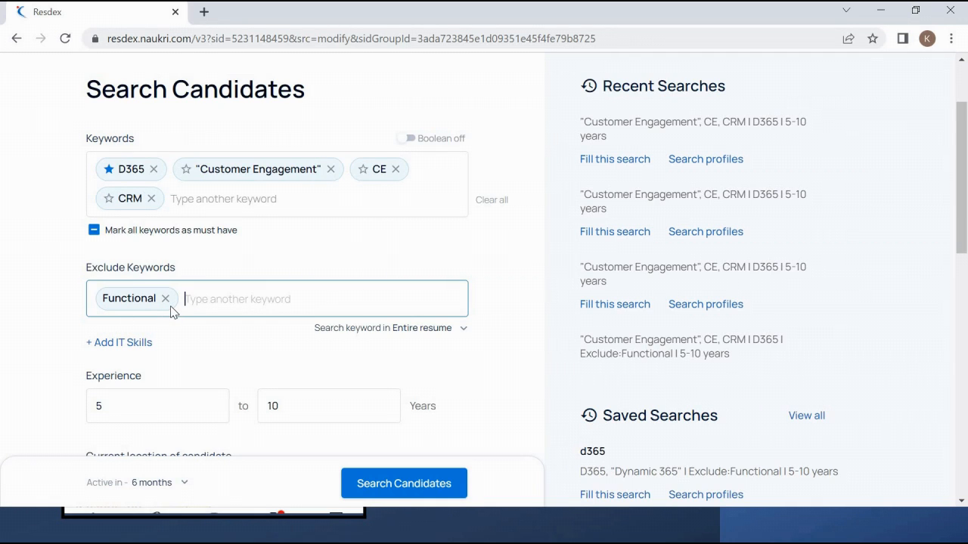
left_click(397, 488)
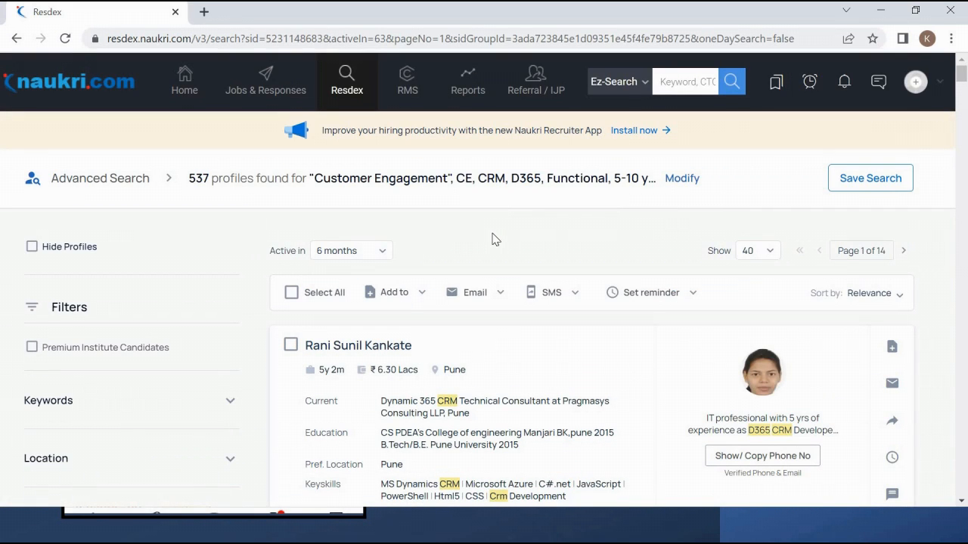
mouse_move(197, 188)
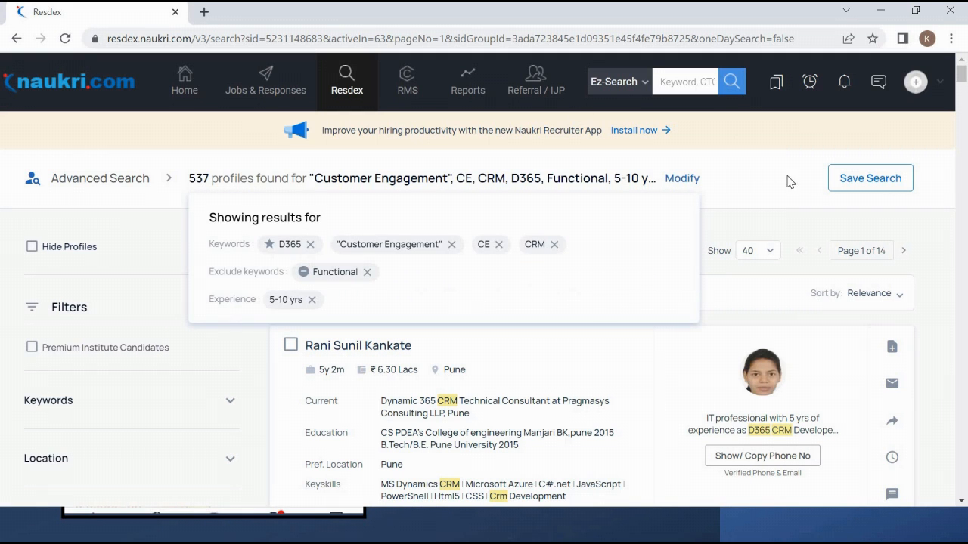
scroll(582, 226, "down", 2)
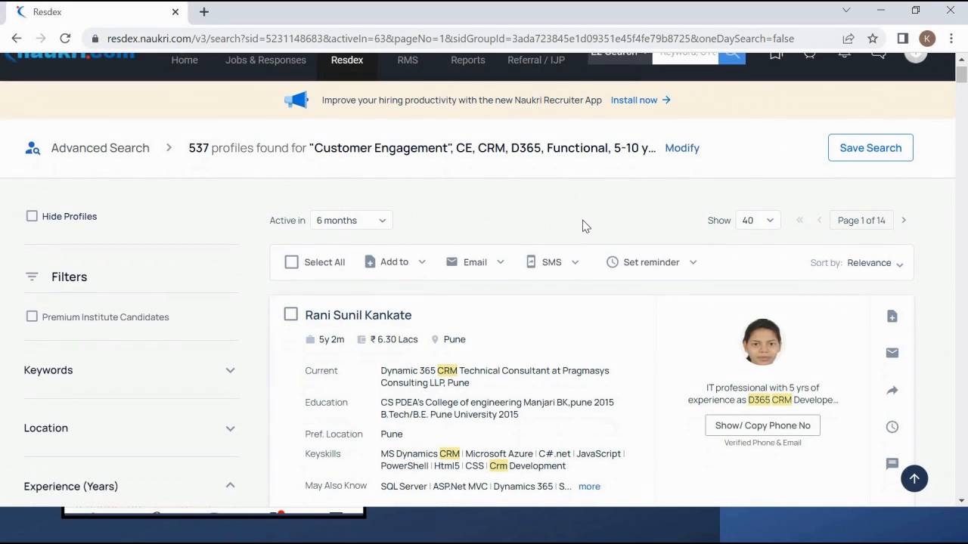
scroll(582, 226, "up", 2)
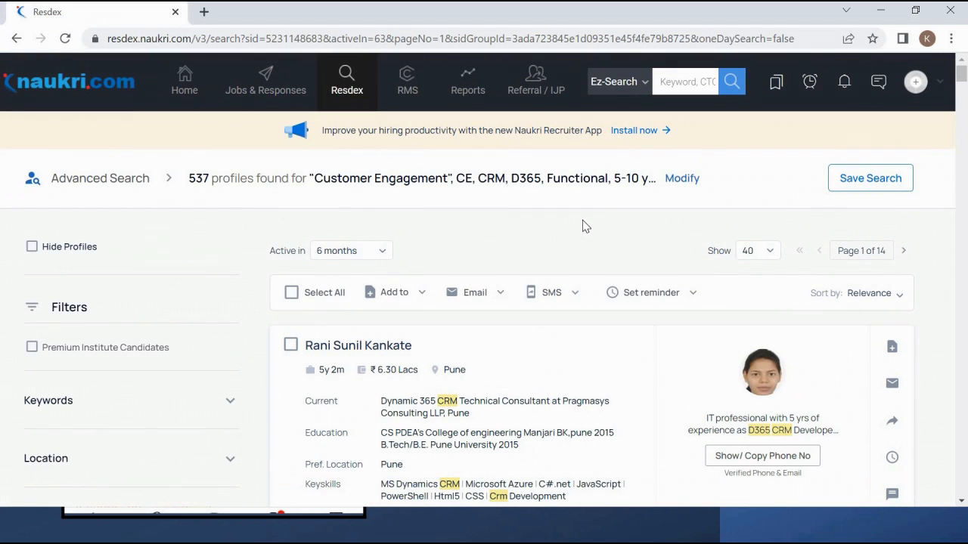
scroll(583, 226, "down", 1)
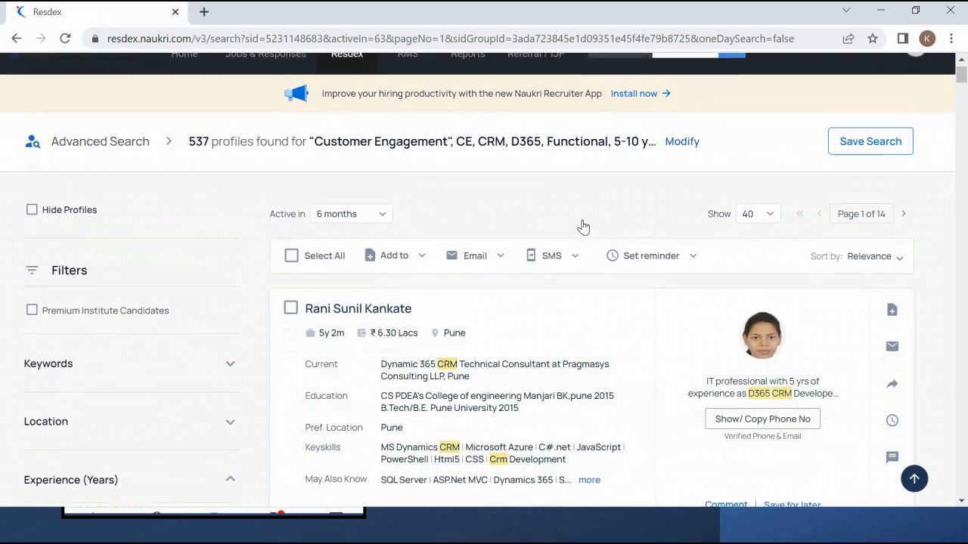
scroll(582, 226, "up", 1)
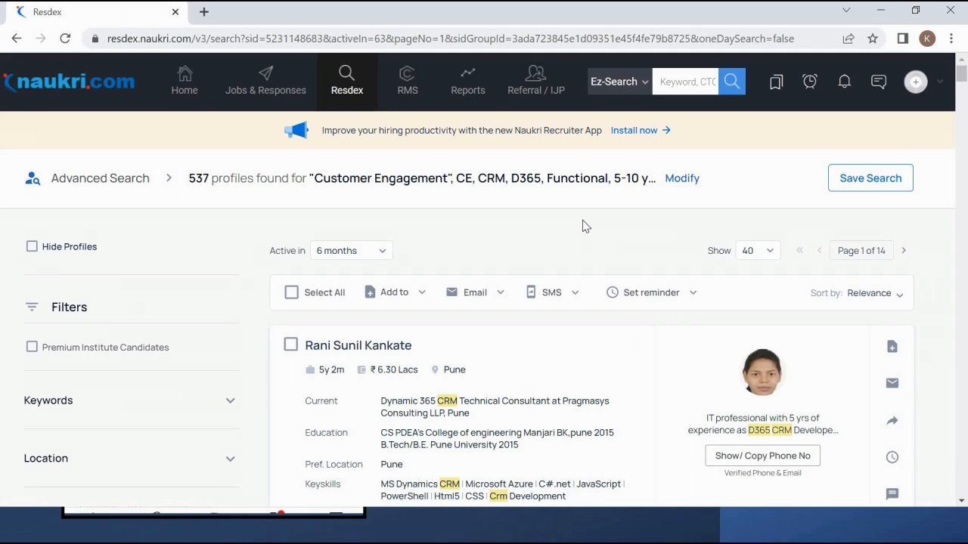
scroll(583, 226, "down", 2)
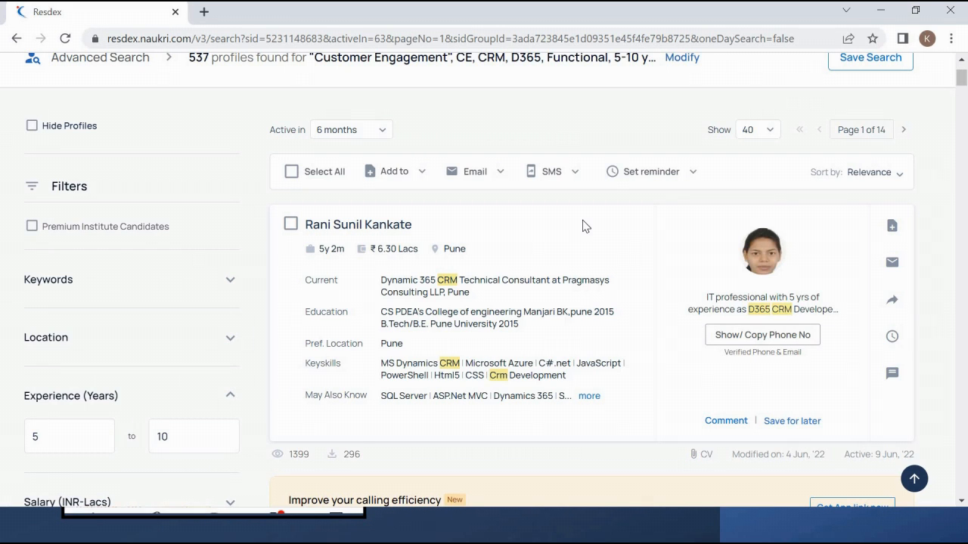
- Scroll through the 537 candidate cards, then switch to the Word job description
scroll(582, 226, "down", 1)
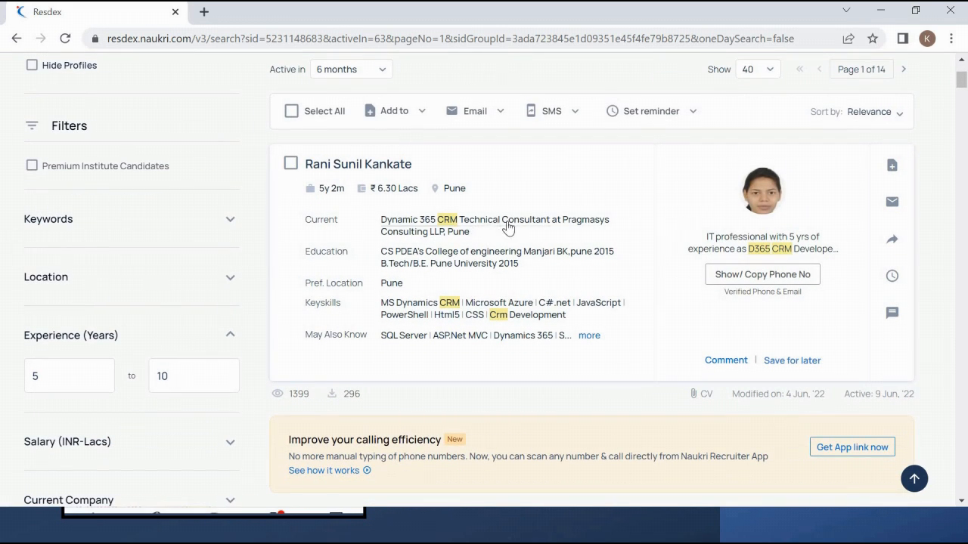
scroll(520, 227, "down", 3)
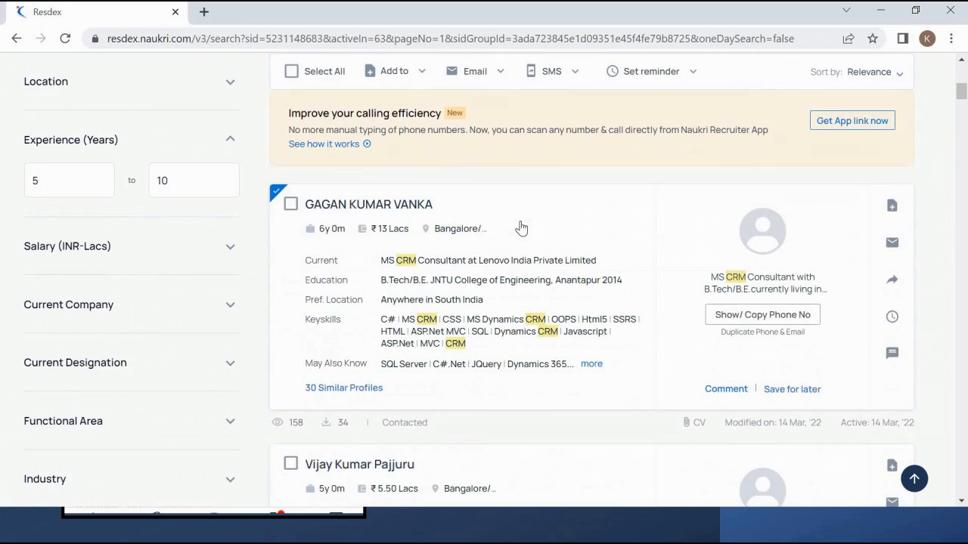
scroll(520, 227, "down", 1)
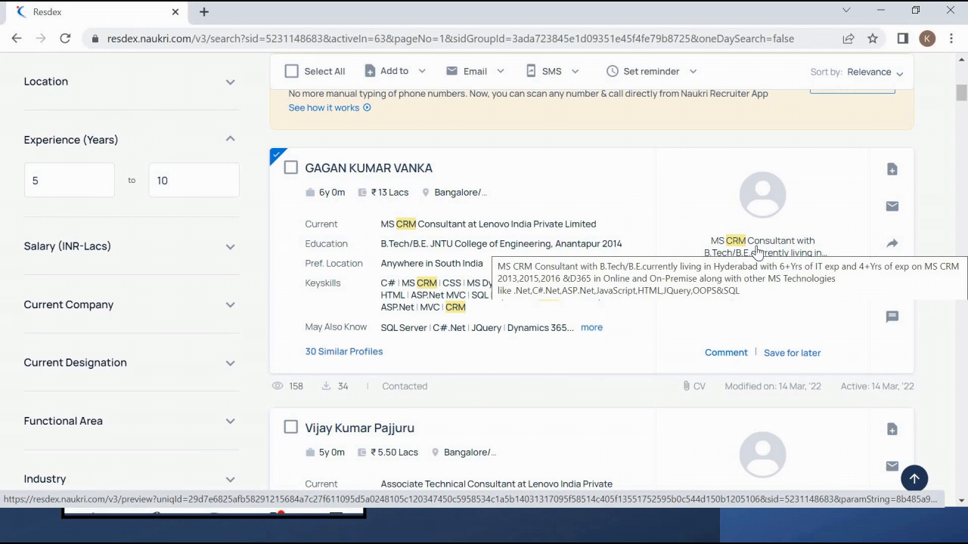
scroll(758, 251, "down", 10)
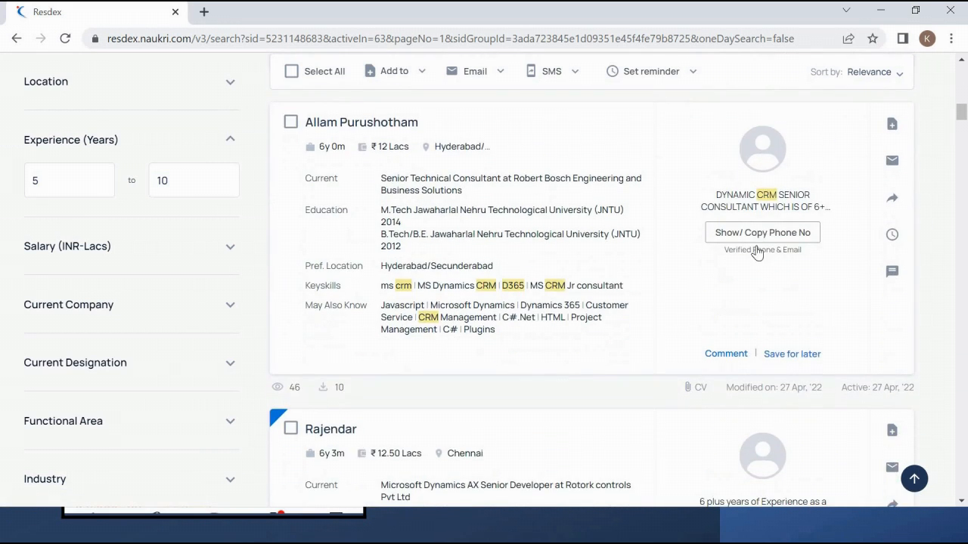
scroll(758, 252, "down", 4)
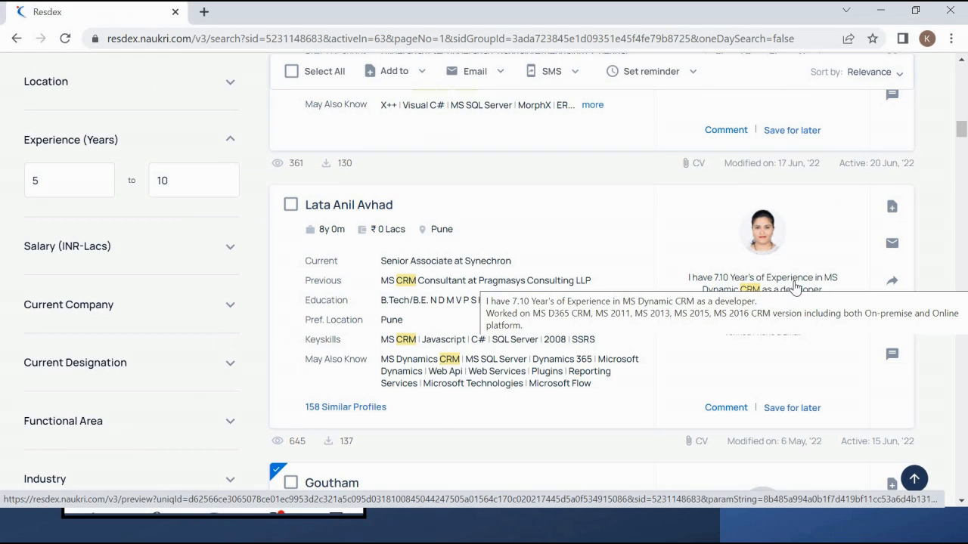
scroll(794, 286, "down", 5)
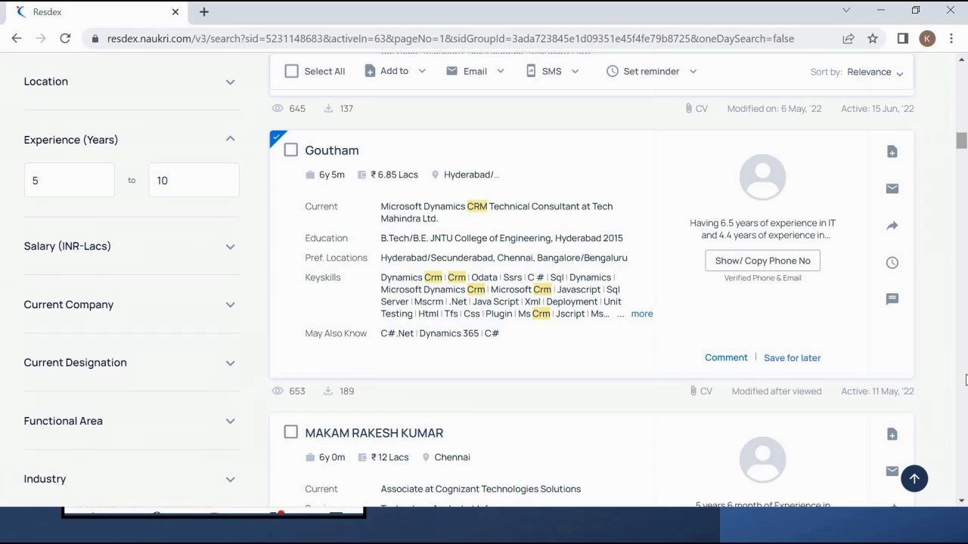
left_click_drag(963, 141, 937, 473)
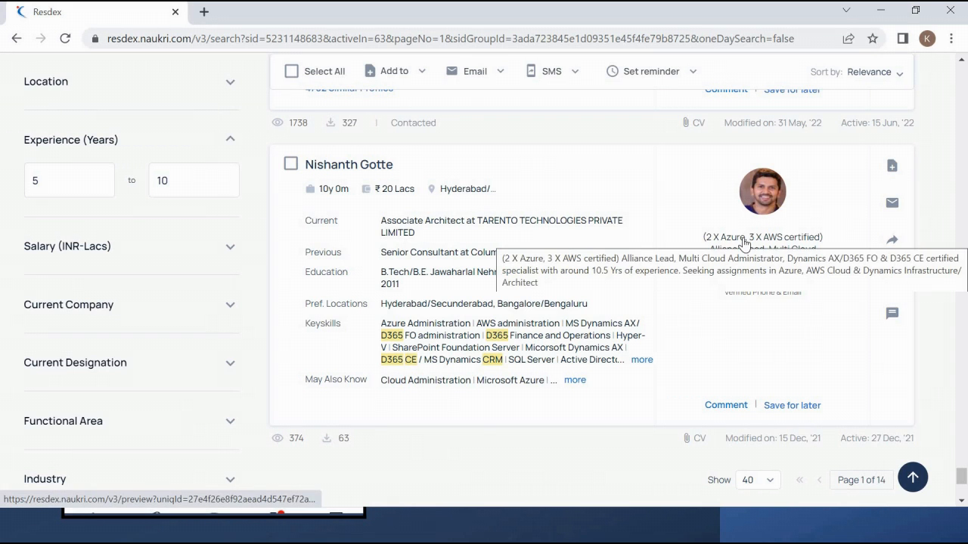
scroll(745, 242, "up", 4)
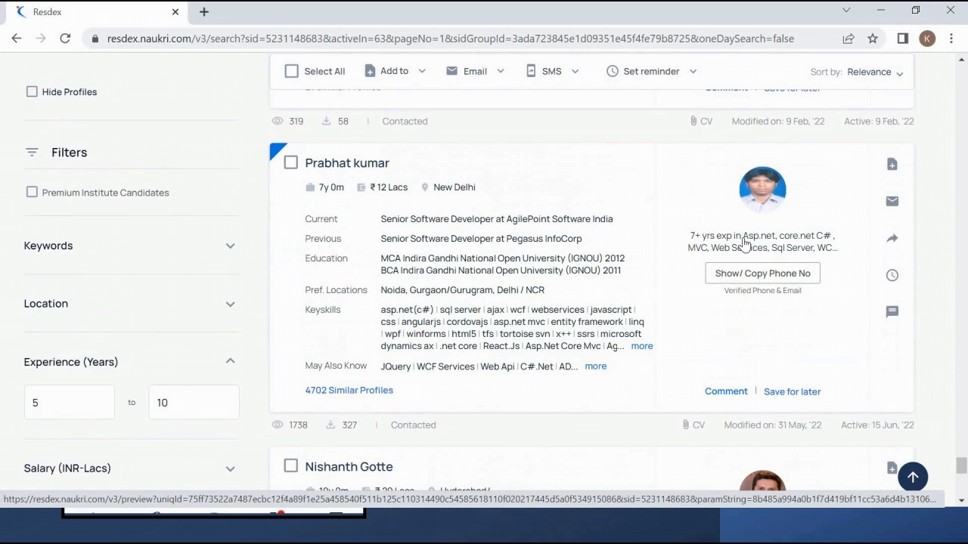
scroll(745, 242, "down", 3)
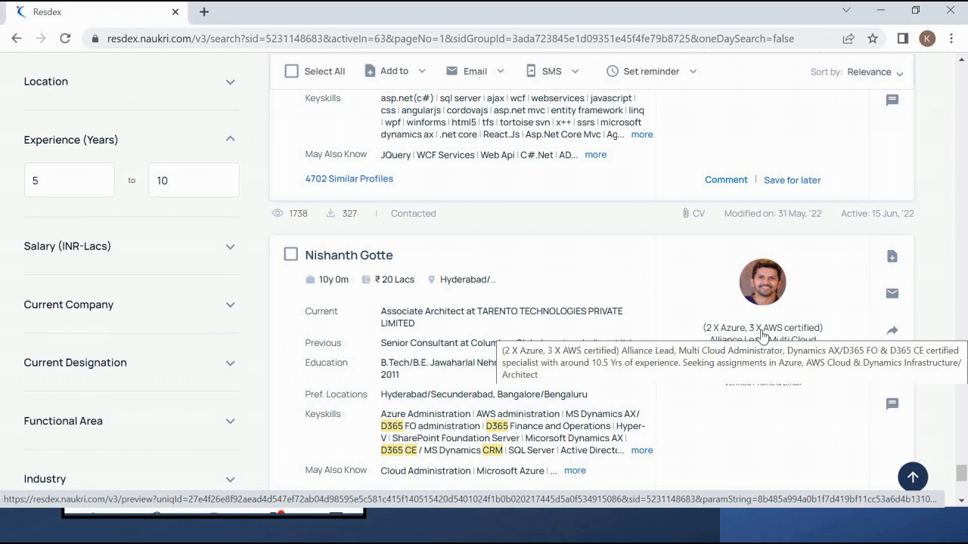
scroll(763, 335, "up", 4)
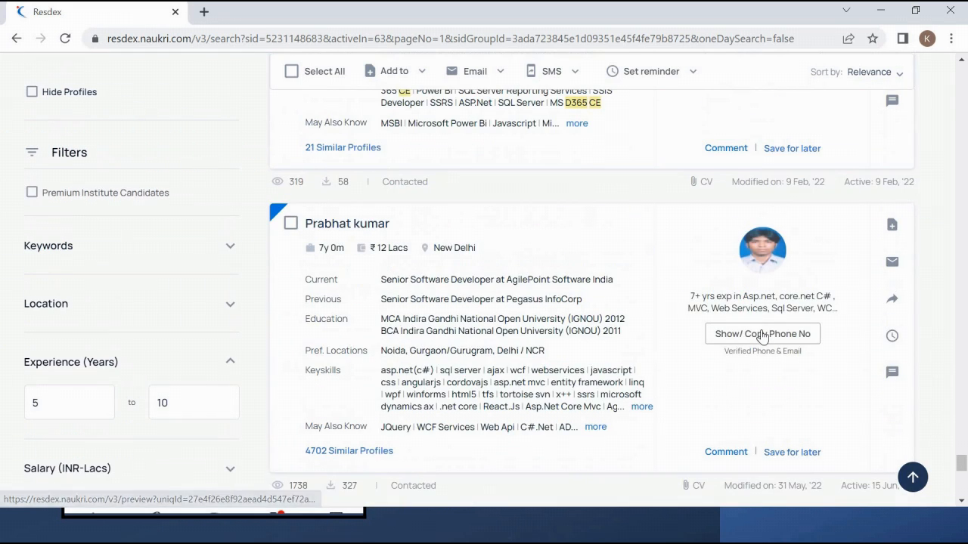
scroll(763, 336, "up", 4)
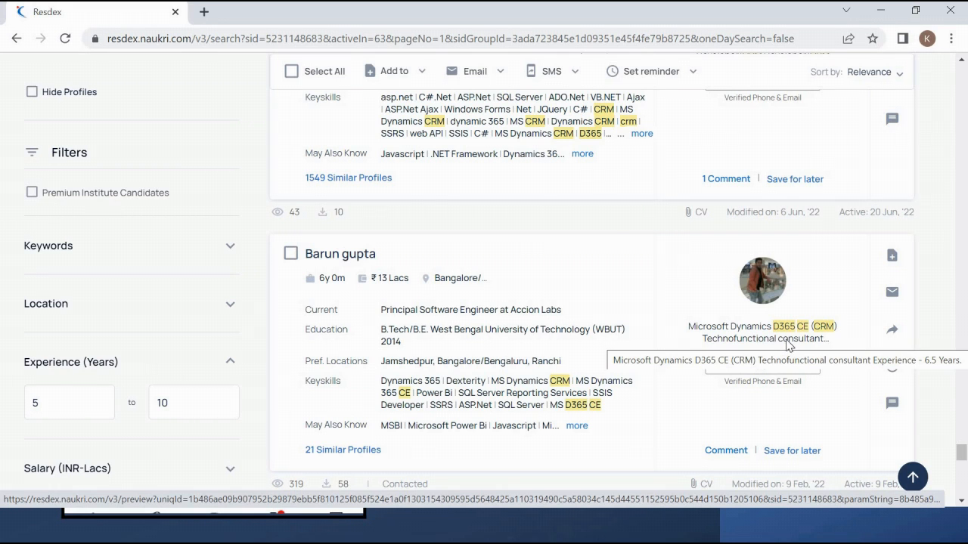
key("alt+Tab")
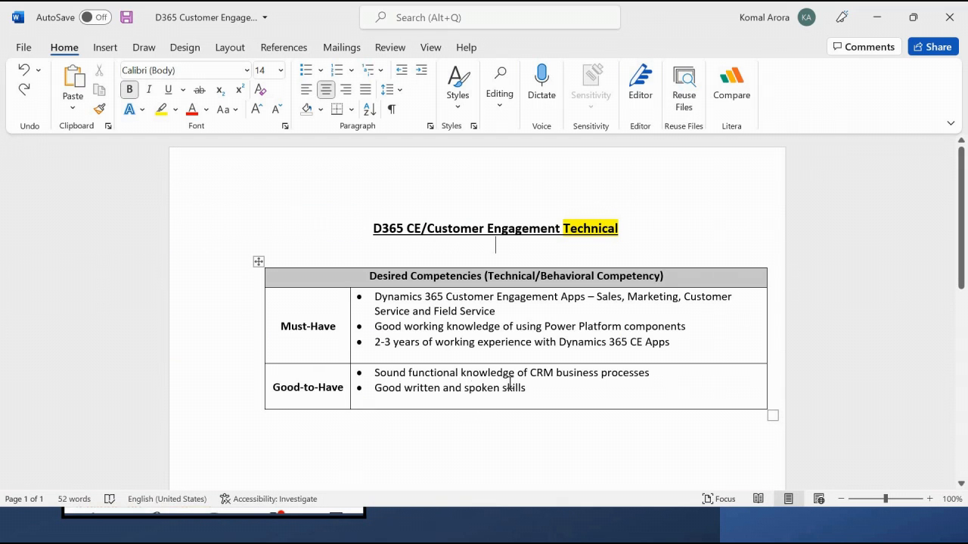
- Highlight the two Good-to-Have bullets and their label in the job description, then return to Resdex
left_click(411, 372)
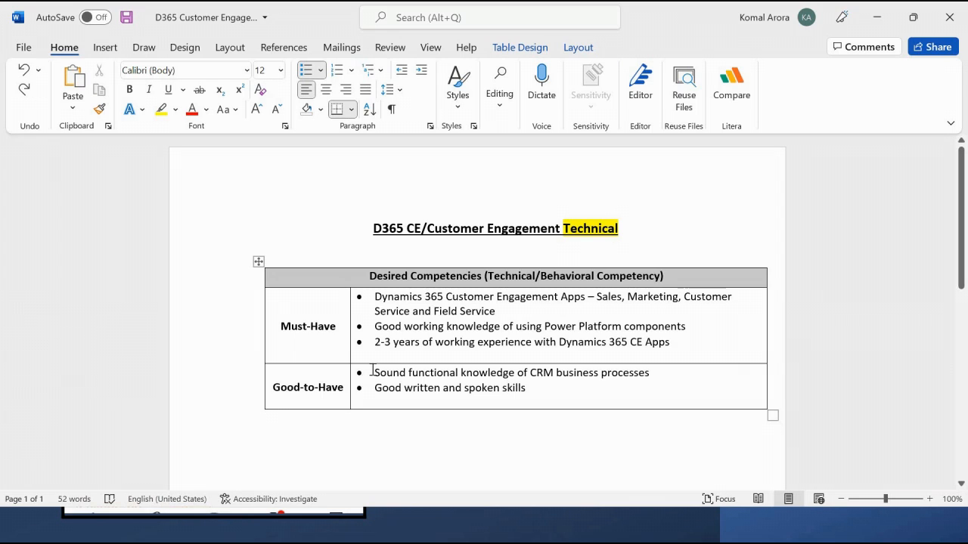
left_click_drag(373, 372, 503, 387)
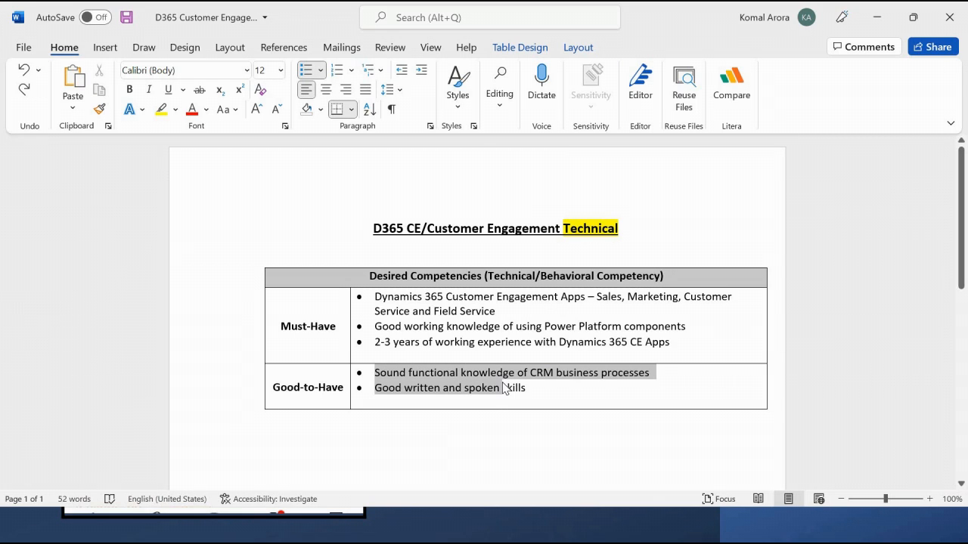
left_click(328, 398)
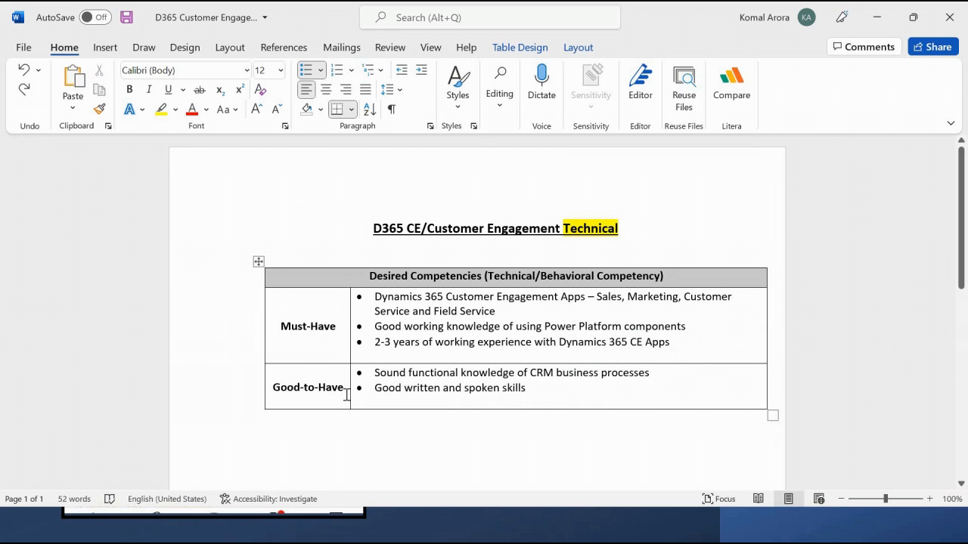
left_click(265, 387)
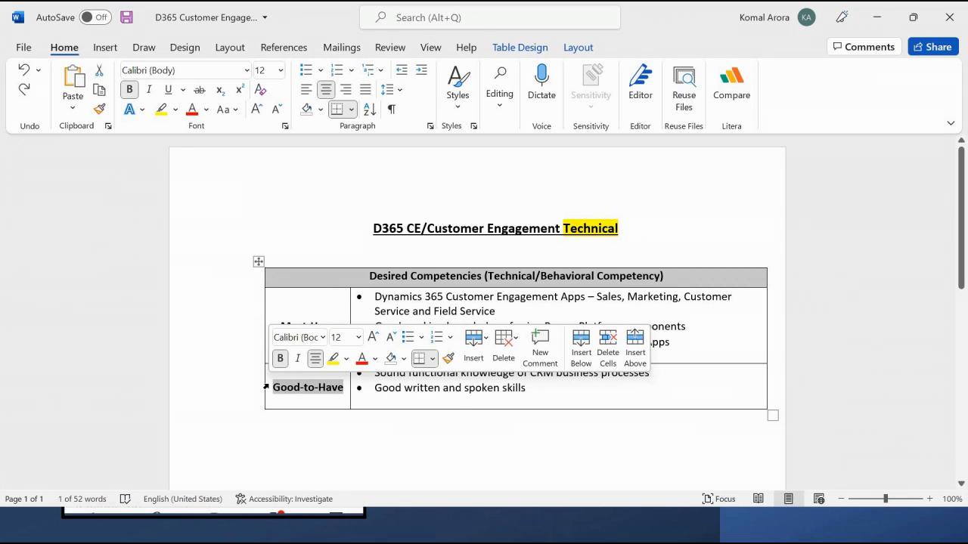
left_click(482, 388)
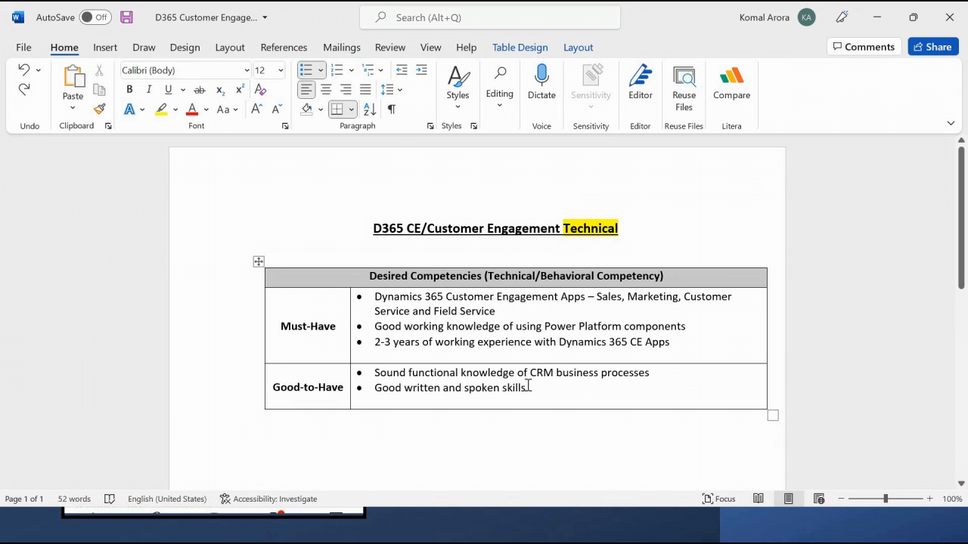
key("alt+Tab")
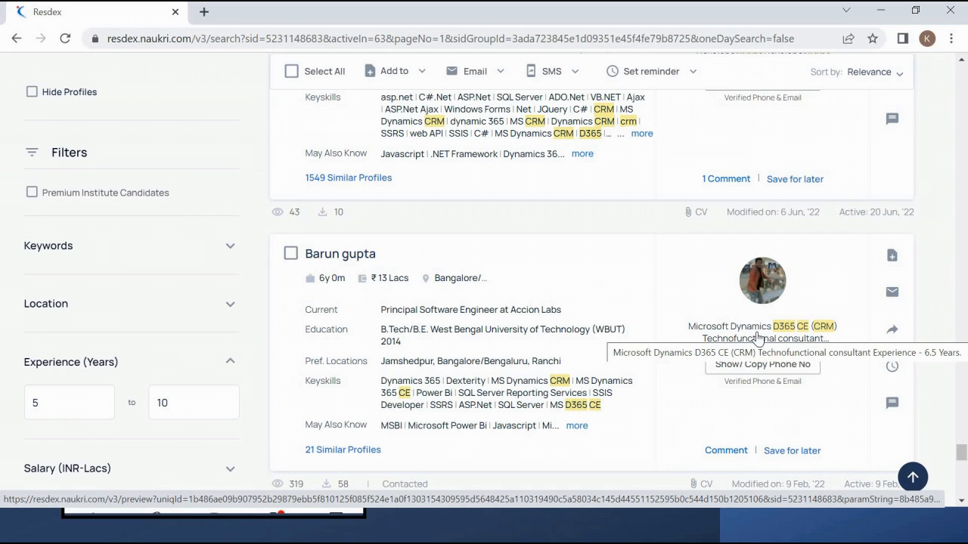
- Scroll the 537-profile results to the top, then bring forward the YouTube subscribe slide show
scroll(759, 338, "up", 5)
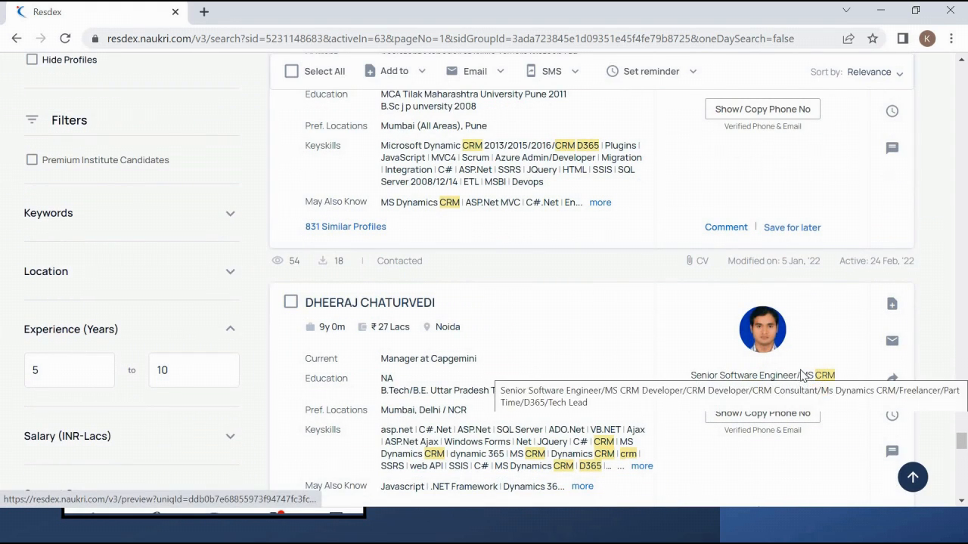
scroll(802, 376, "up", 6)
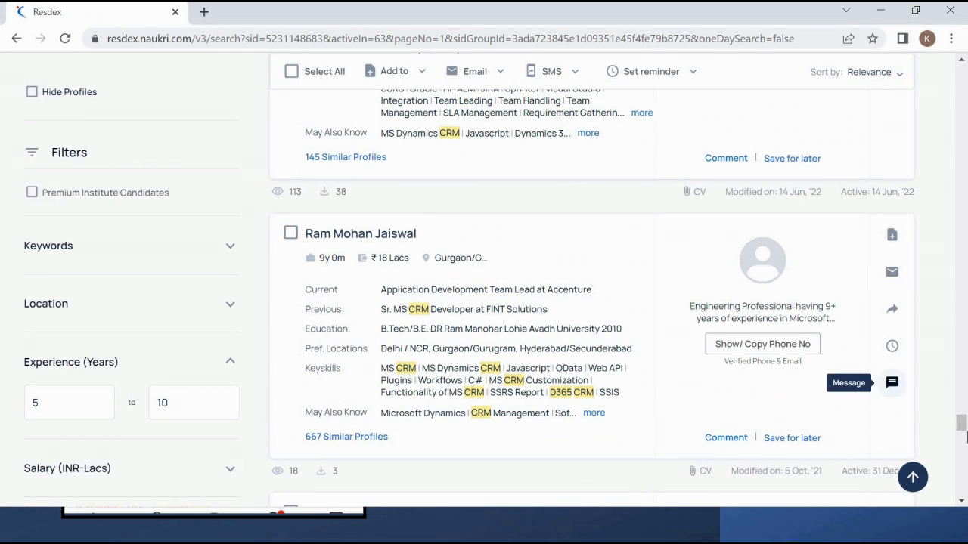
left_click(962, 403)
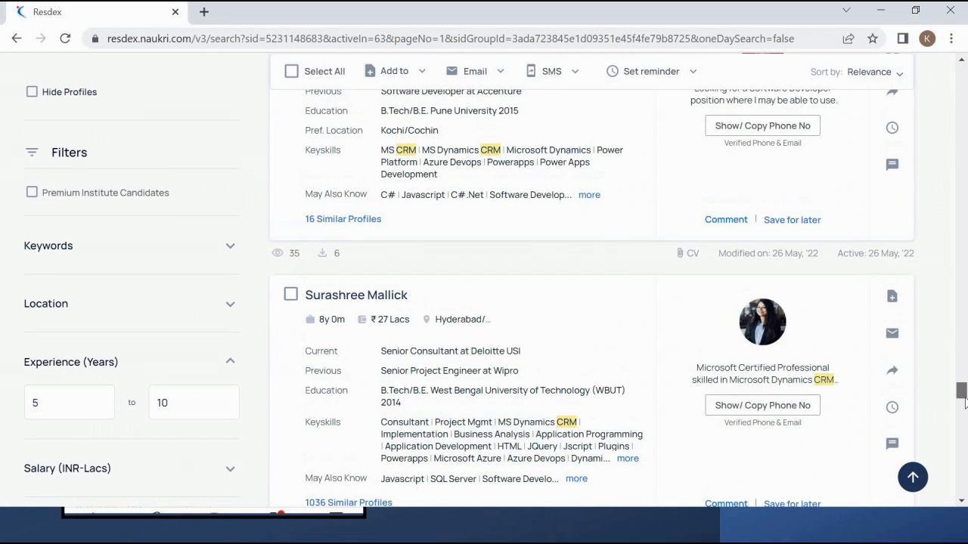
left_click(963, 386)
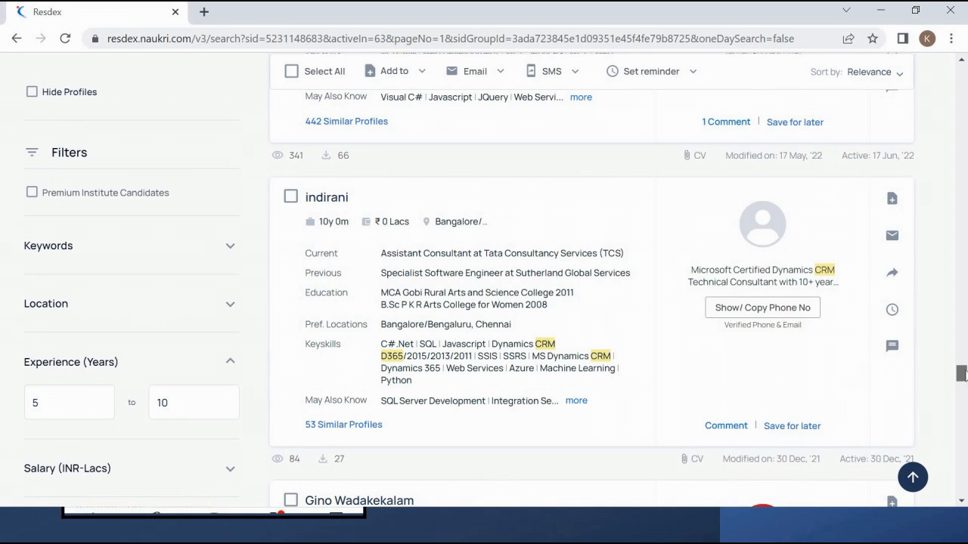
scroll(961, 376, "up", 4)
left_click_drag(963, 367, 960, 46)
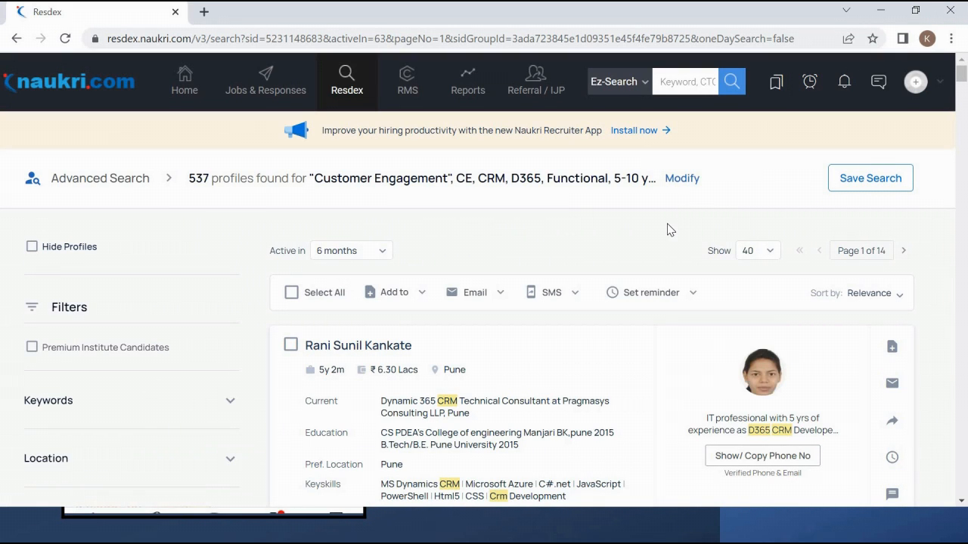
scroll(667, 230, "down", 3)
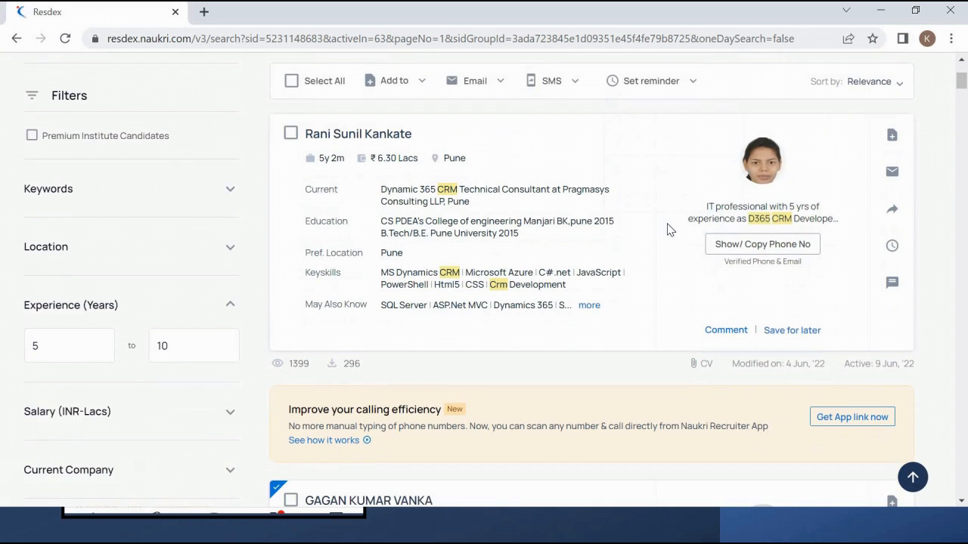
scroll(667, 230, "up", 3)
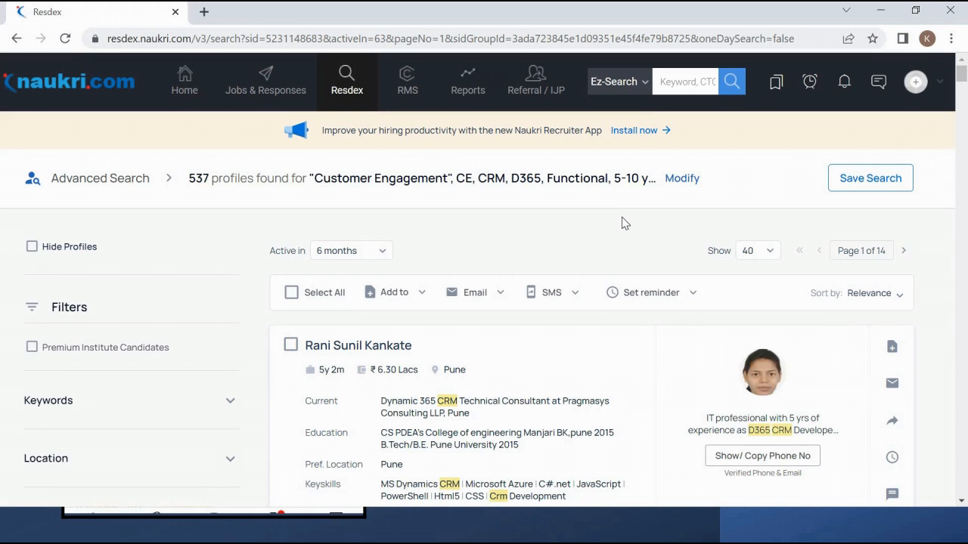
key("alt+Tab")
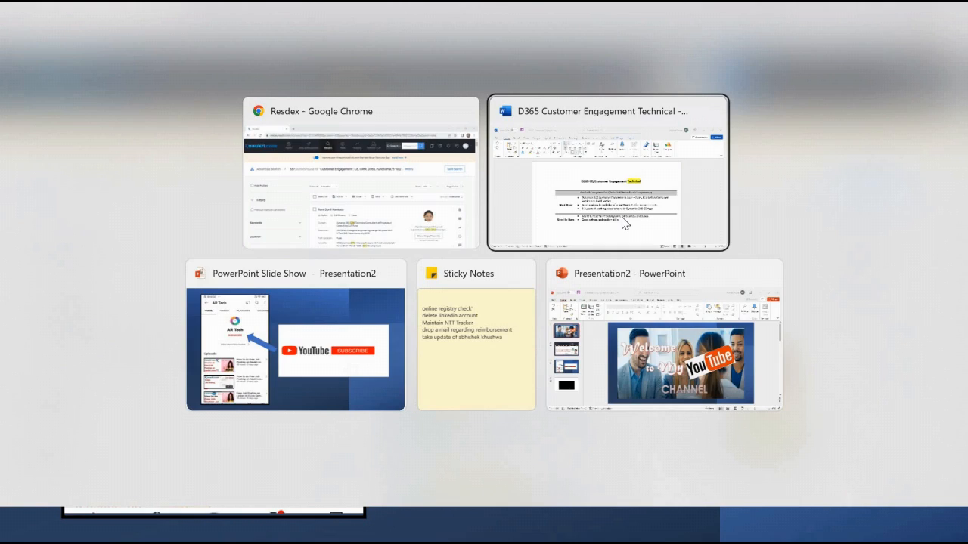
key("alt+Tab")
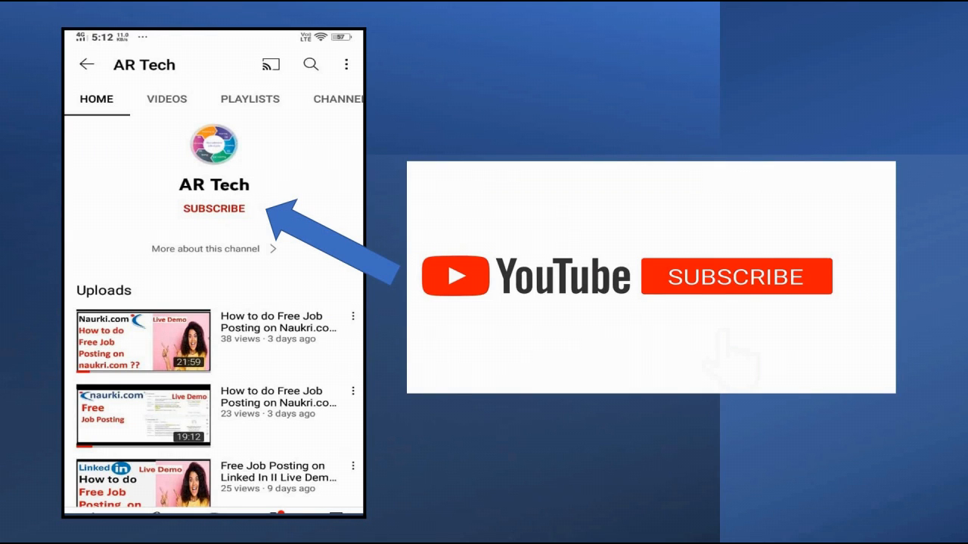